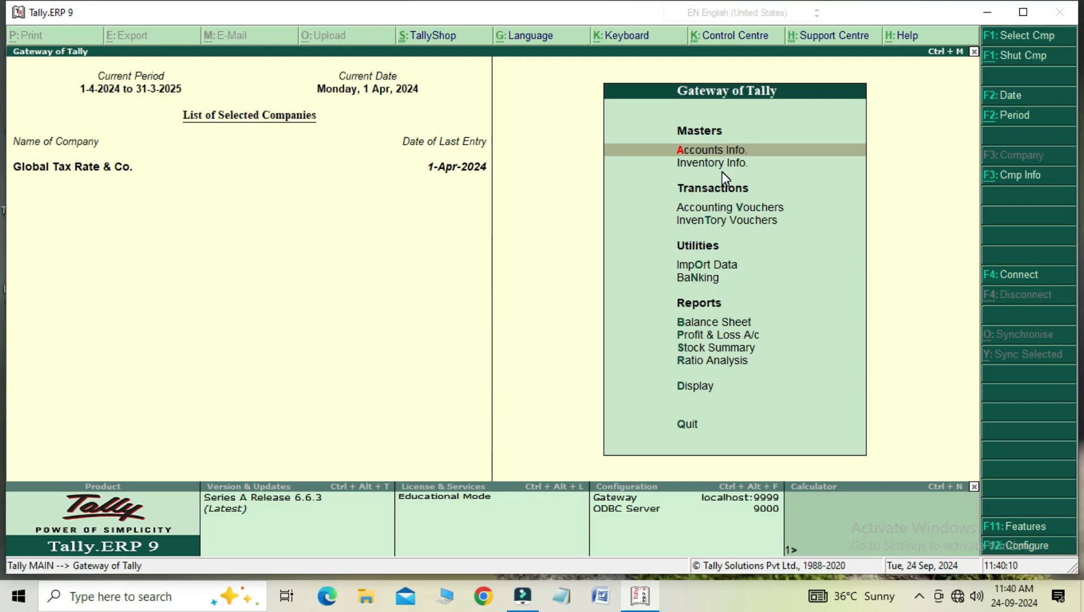
# Enable maintaining budgets and controls in the company's accounting features
pyautogui.press('F11')
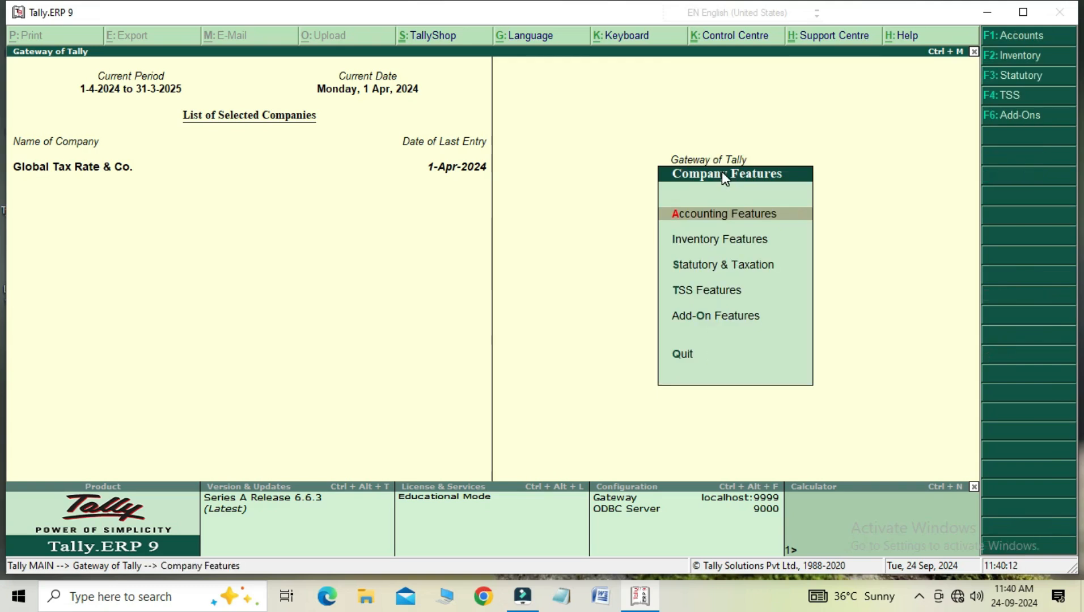
pyautogui.click(724, 215)
pyautogui.press('Return')
pyautogui.press('Return')
pyautogui.press('Return')
pyautogui.press('Return')
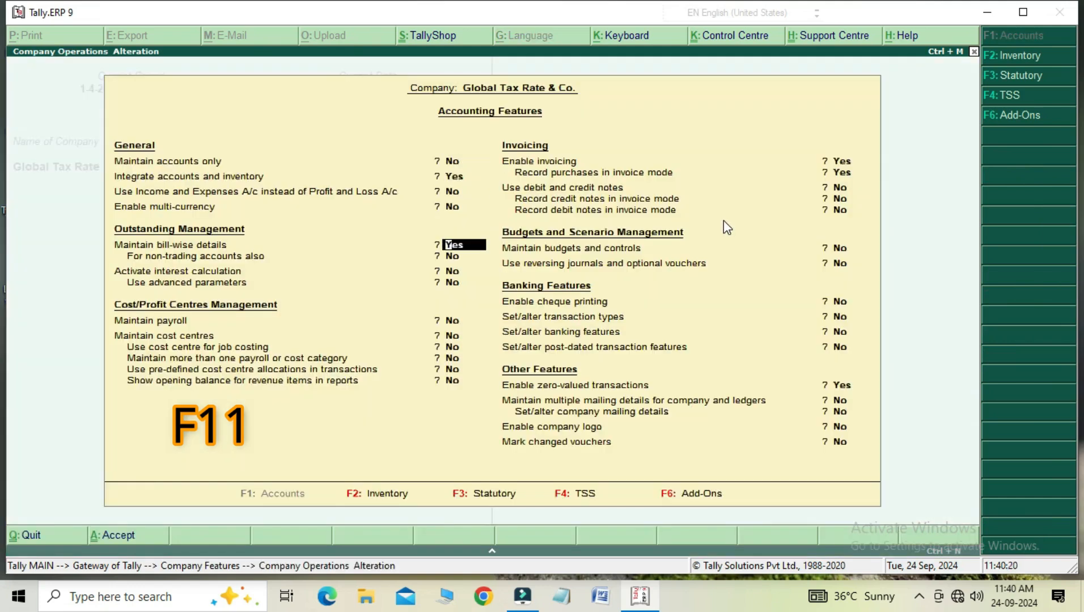
pyautogui.press('Return')
pyautogui.press('Return')
pyautogui.press('Return')
pyautogui.press('Return')
pyautogui.press('Return')
pyautogui.press('Return')
pyautogui.press('Return')
pyautogui.press('Return')
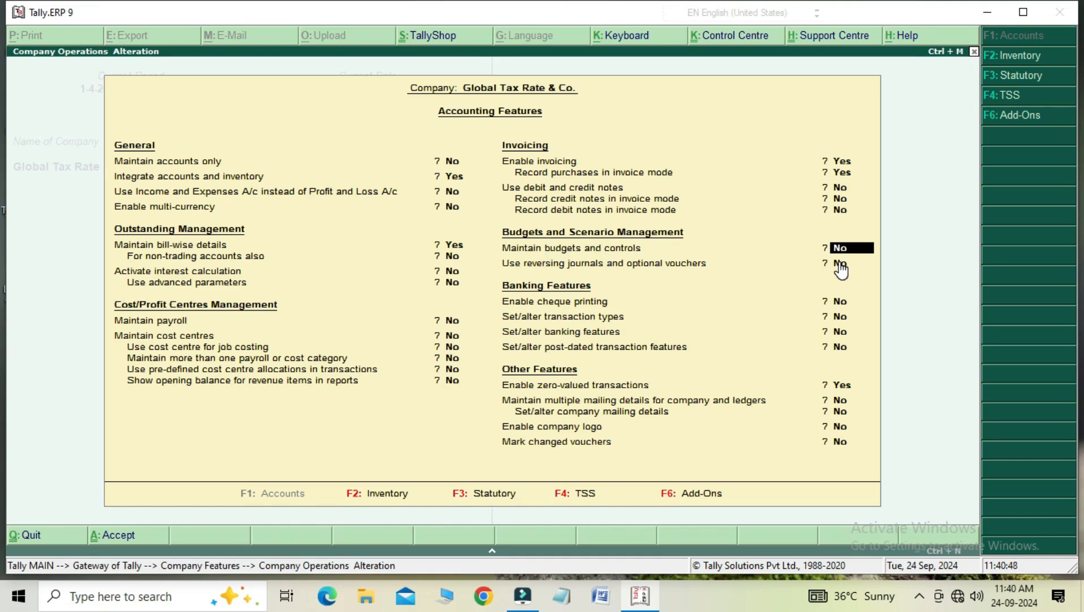
pyautogui.write('y')
pyautogui.press('Return')
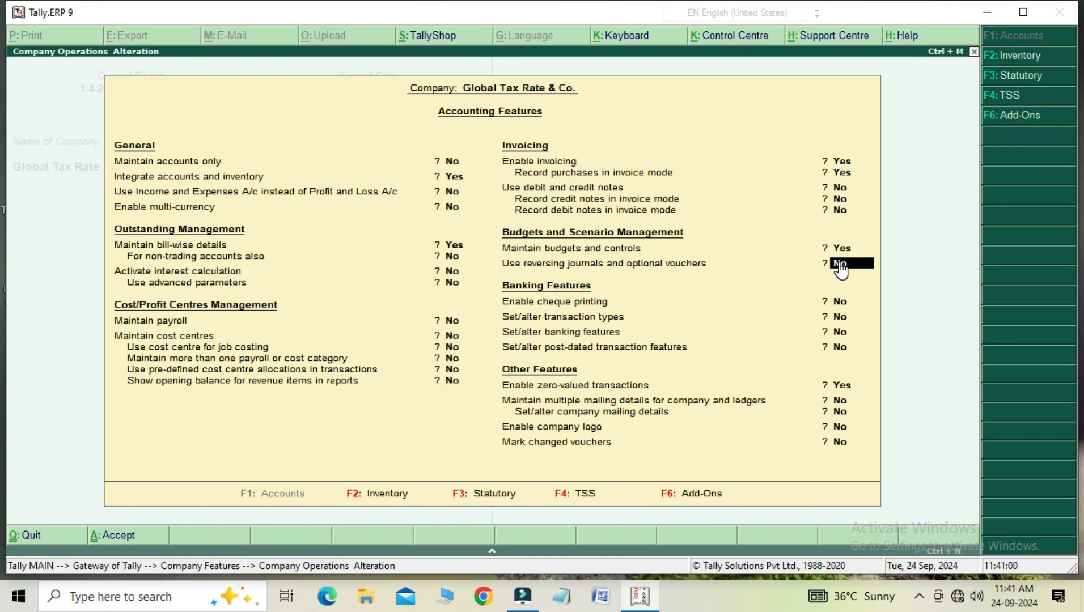
# Keep the remaining accounting features as they are, accept the changes and return to the Gateway of Tally
pyautogui.press('Return')
pyautogui.press('Return')
pyautogui.press('Return')
pyautogui.press('Return')
pyautogui.press('Return')
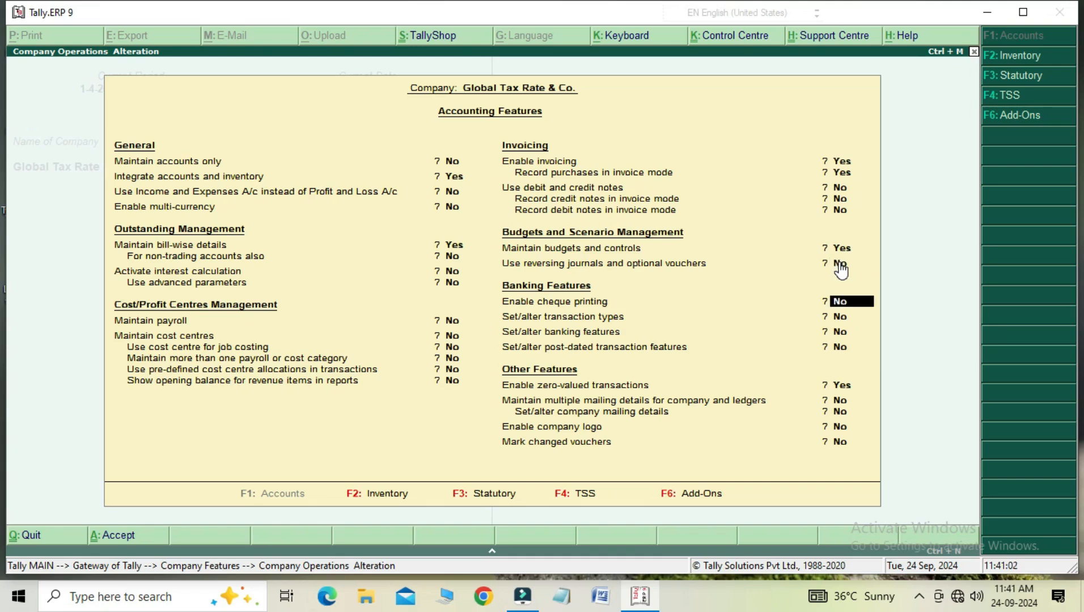
pyautogui.press('Return')
pyautogui.press('Return')
pyautogui.press('Return')
pyautogui.press('Return')
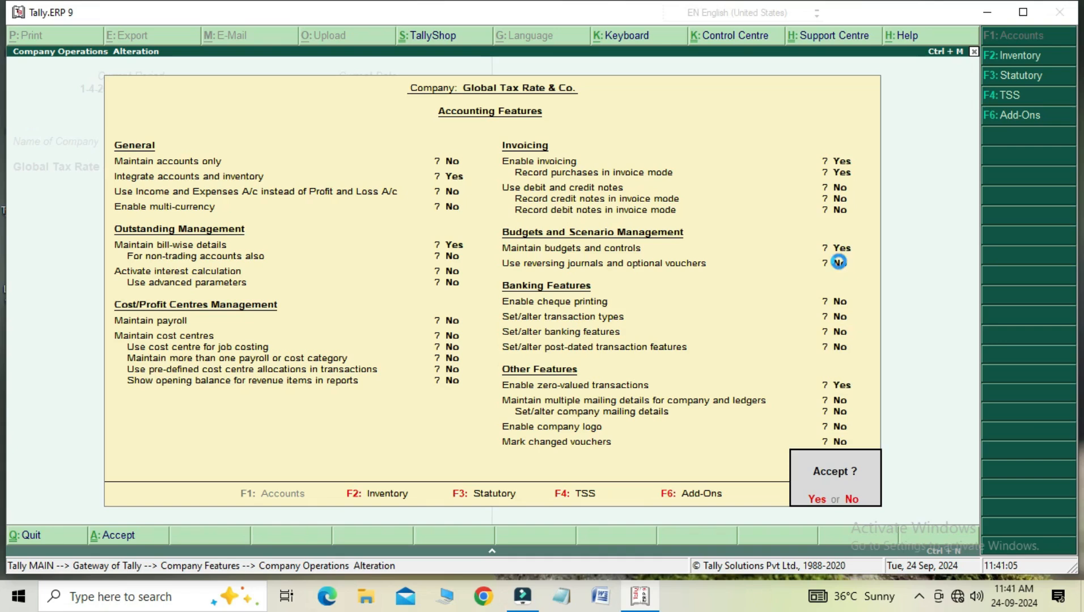
pyautogui.press('Return')
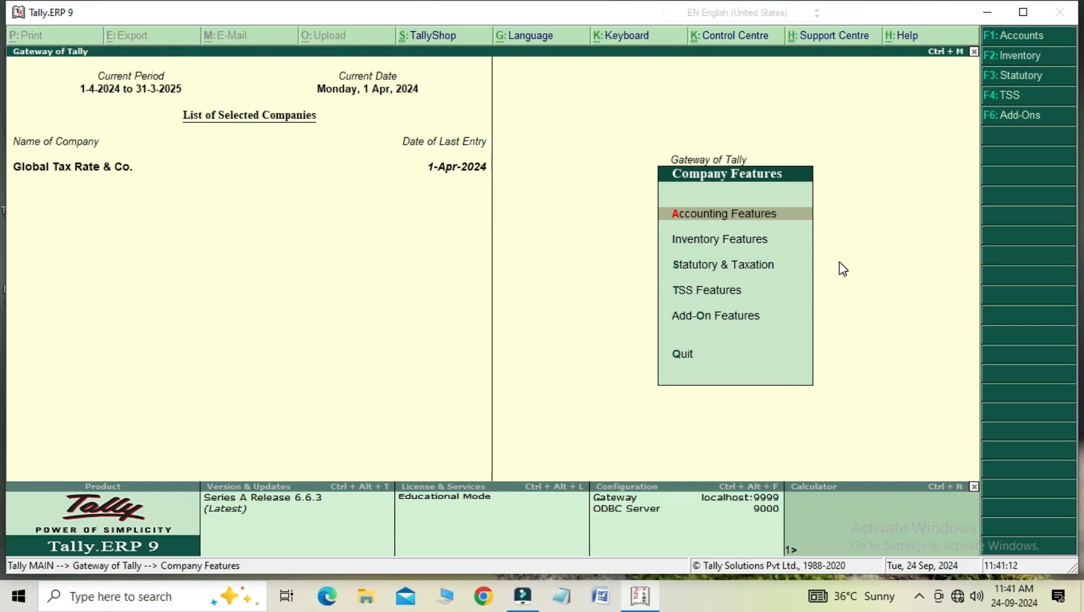
pyautogui.press('Escape')
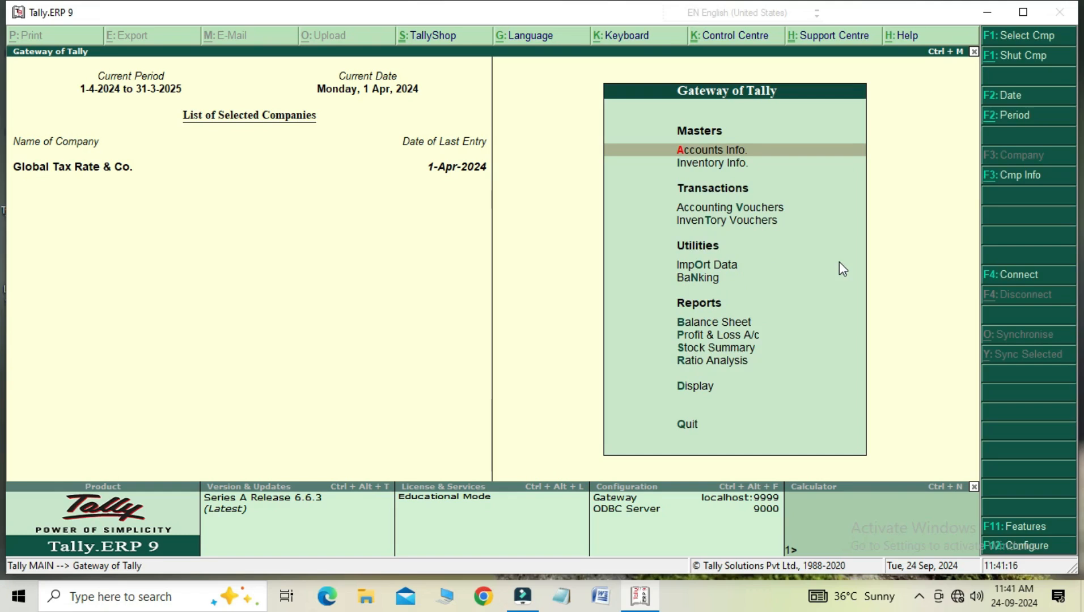
# Start creating a single ledger in the accounts masters and name it Arnav Traders
pyautogui.press('Return')
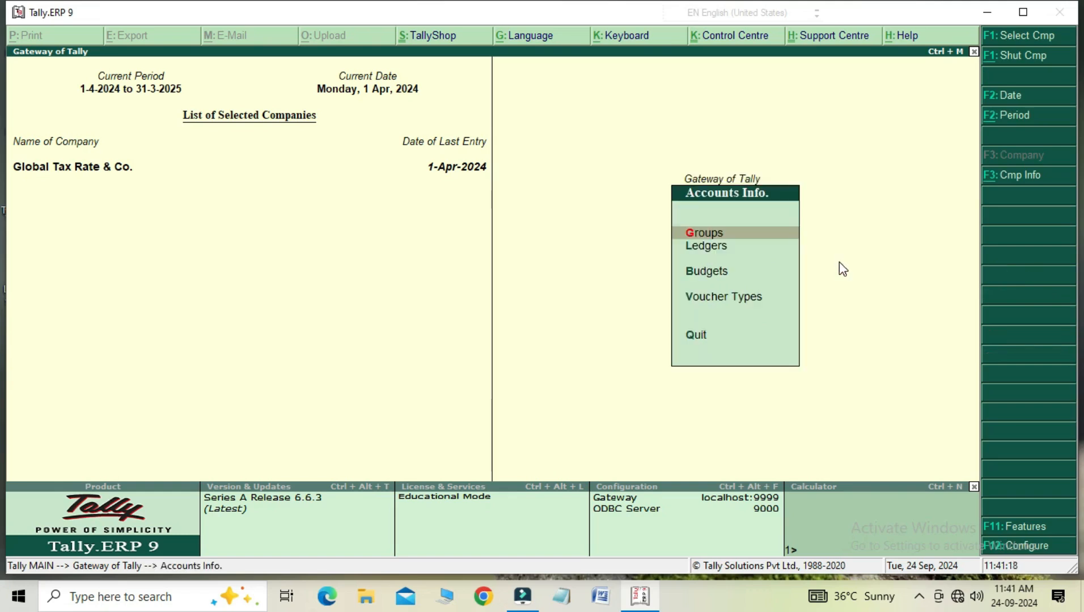
pyautogui.press('Down')
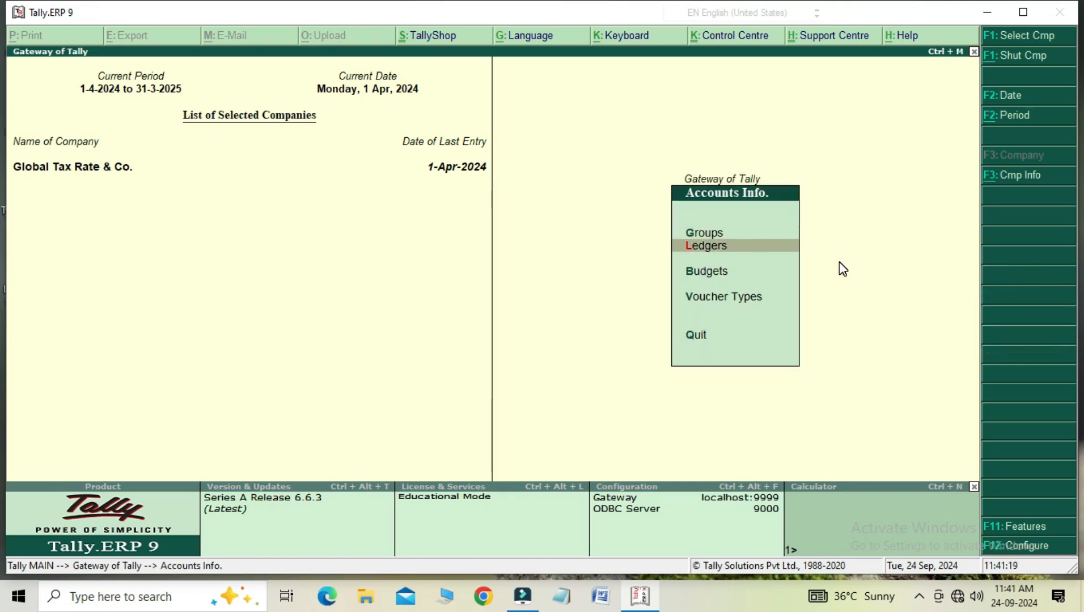
pyautogui.press('Return')
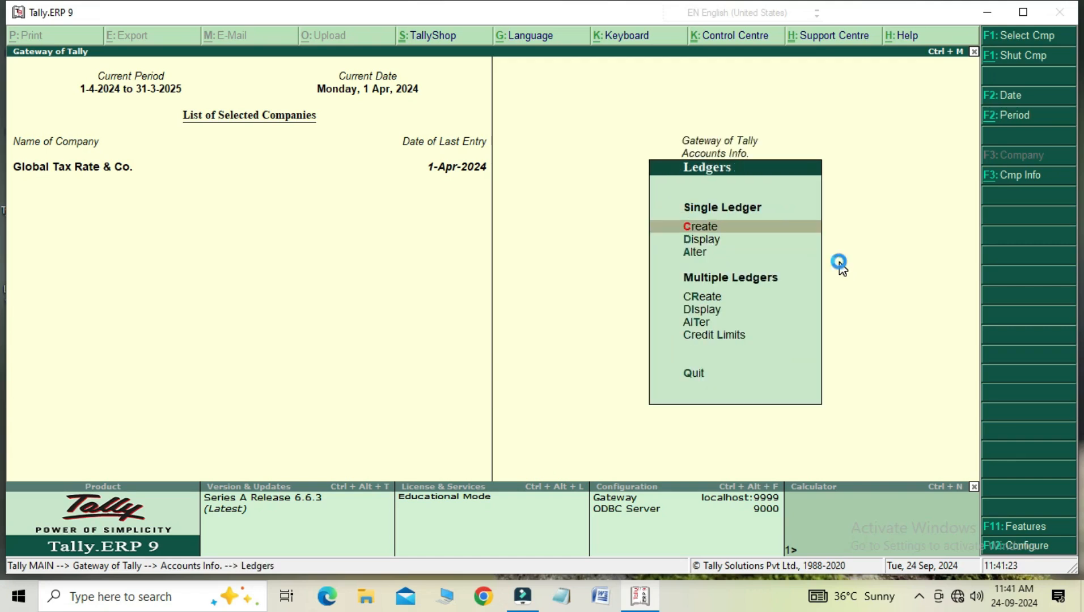
pyautogui.press('Return')
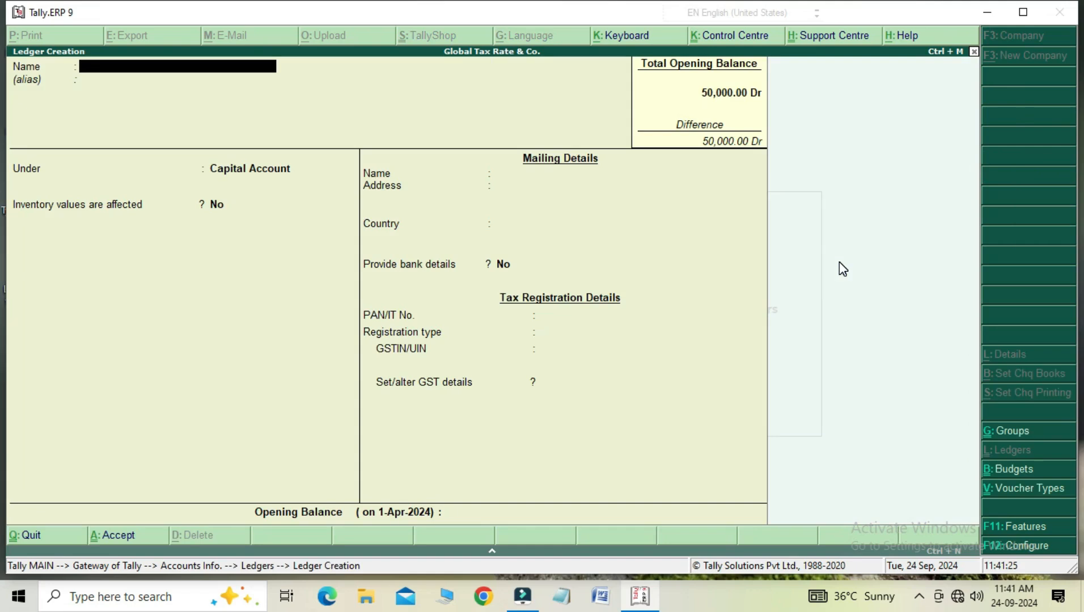
pyautogui.write('Arnav Tradess')
pyautogui.press('BackSpace')
pyautogui.press('BackSpace')
pyautogui.write('rs')
pyautogui.press('Return')
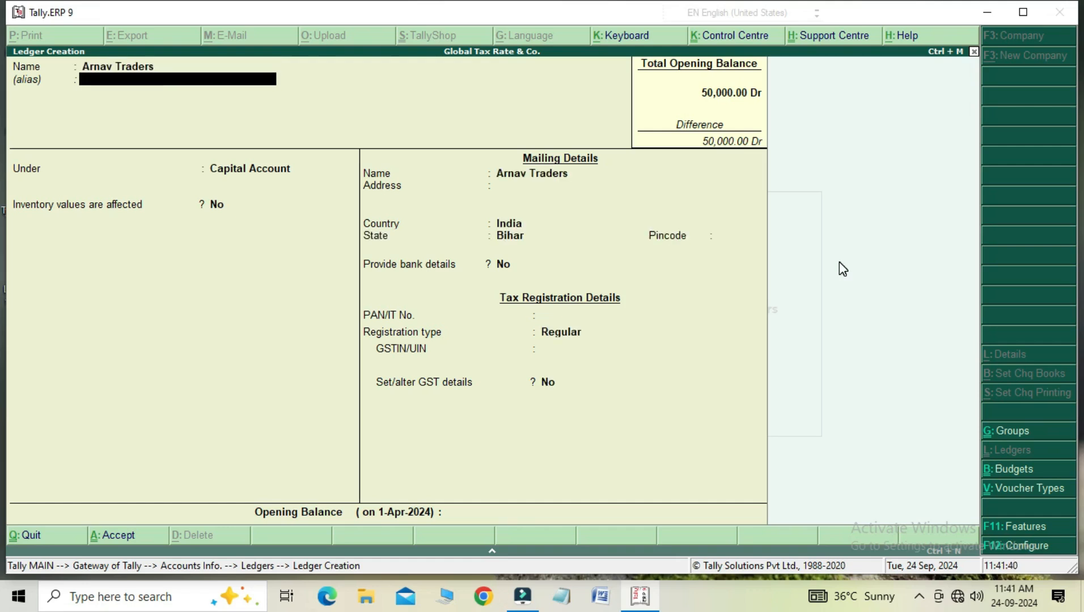
# Leave the alias blank and place the Arnav Traders ledger under the Sundry Debtors group
pyautogui.press('Return')
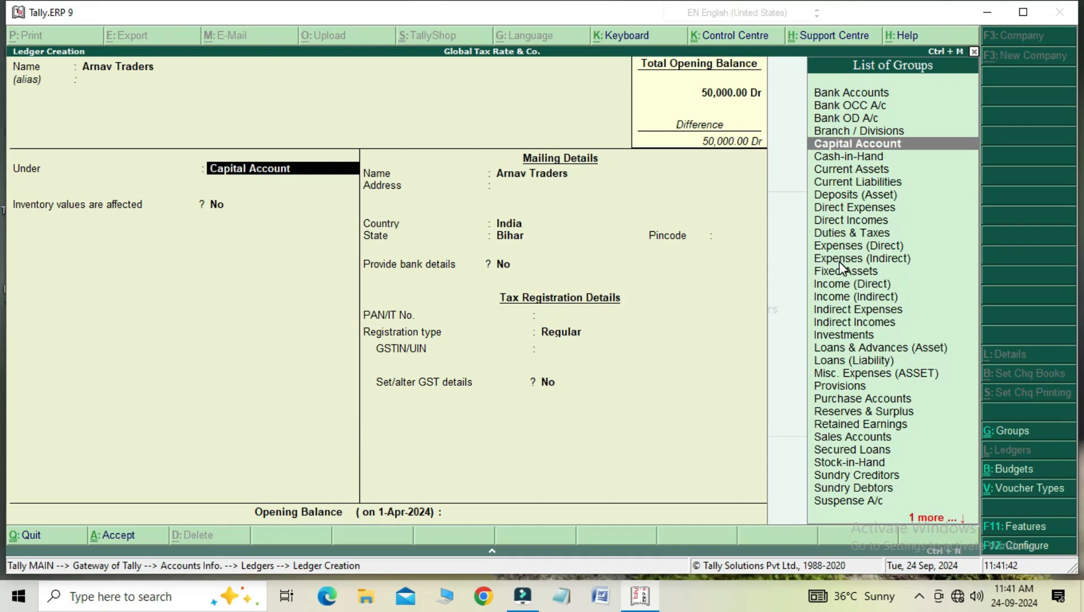
pyautogui.press('Down')
pyautogui.press('Down')
pyautogui.press('Down')
pyautogui.press('Down')
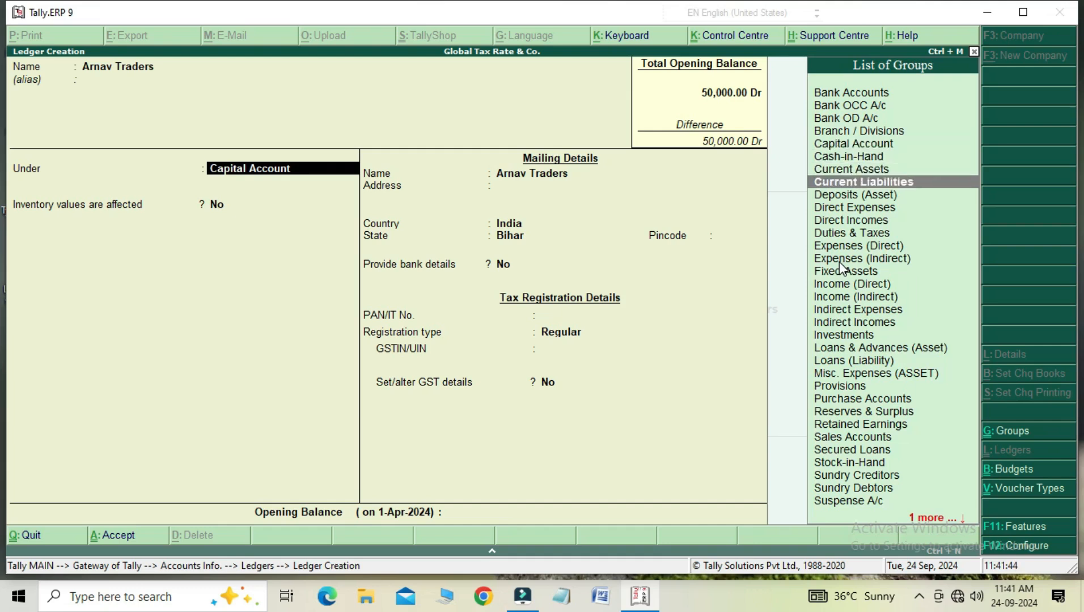
pyautogui.press('Down')
pyautogui.press('Down')
pyautogui.press('Down')
pyautogui.press('Down')
pyautogui.press('Down')
pyautogui.press('Down')
pyautogui.press('Down')
pyautogui.press('Down')
pyautogui.press('Down')
pyautogui.press('Down')
pyautogui.press('Down')
pyautogui.press('Down')
pyautogui.press('Down')
pyautogui.press('Down')
pyautogui.press('Down')
pyautogui.press('Down')
pyautogui.press('Down')
pyautogui.press('Down')
pyautogui.press('Down')
pyautogui.press('Down')
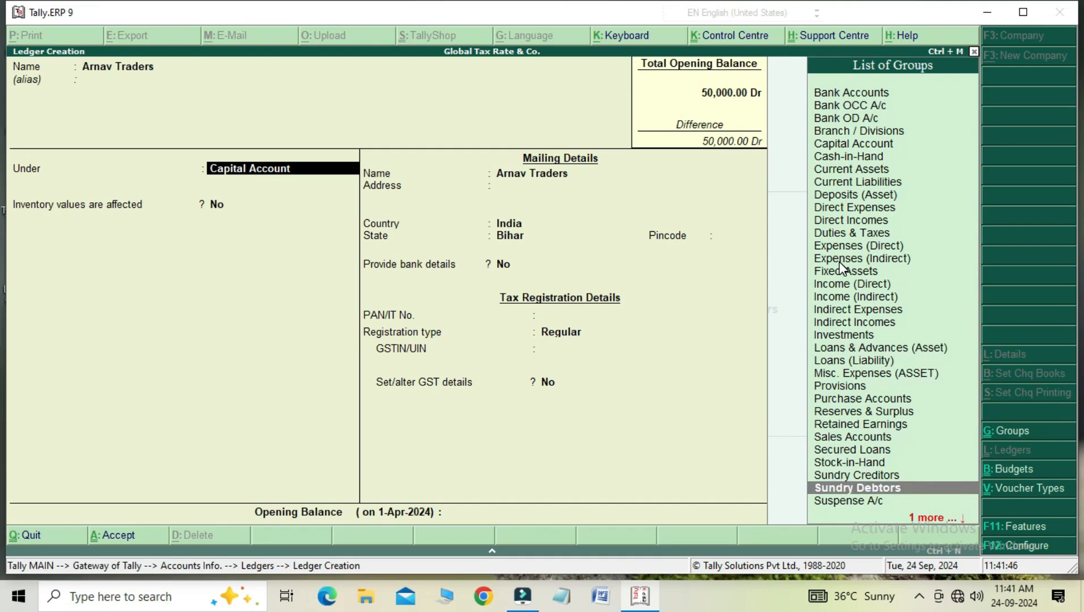
pyautogui.press('Return')
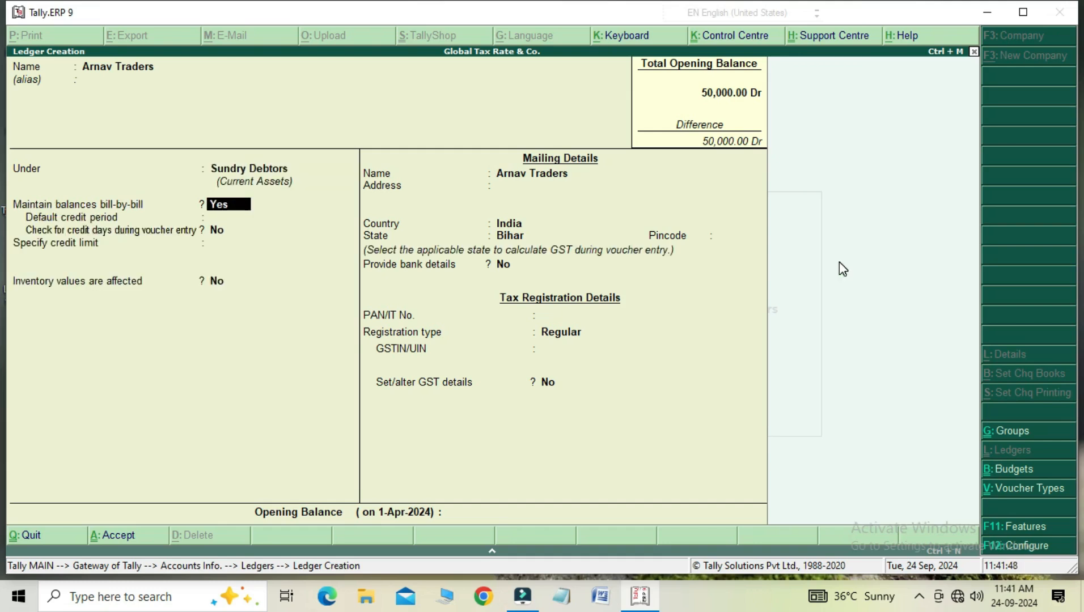
# Keep bill-by-bill balances on and set a default credit period of 20 days and a credit limit of 10000
pyautogui.press('Return')
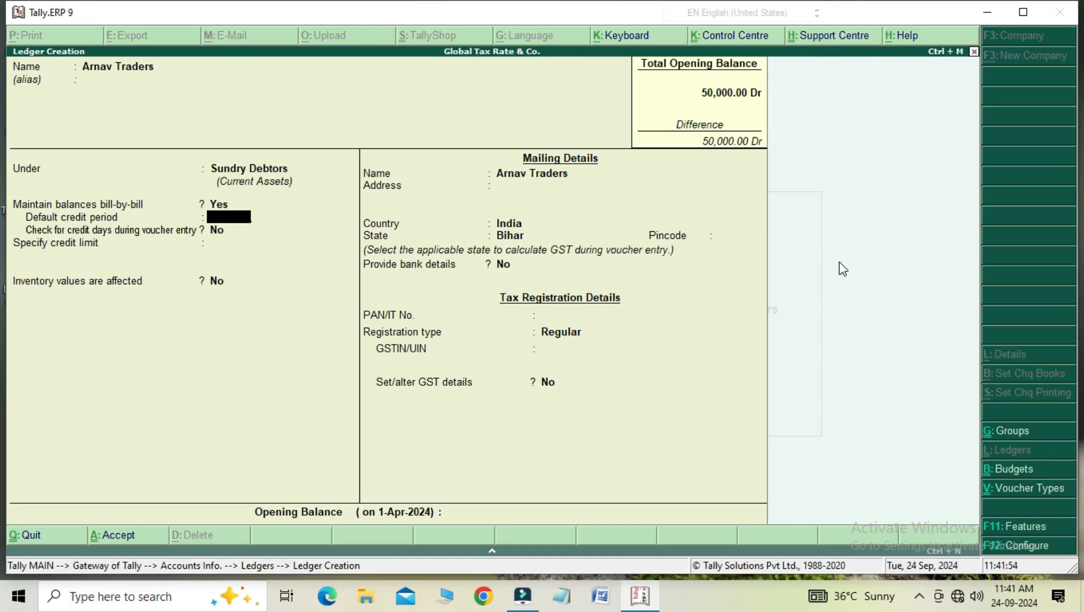
pyautogui.write('20')
pyautogui.press('Return')
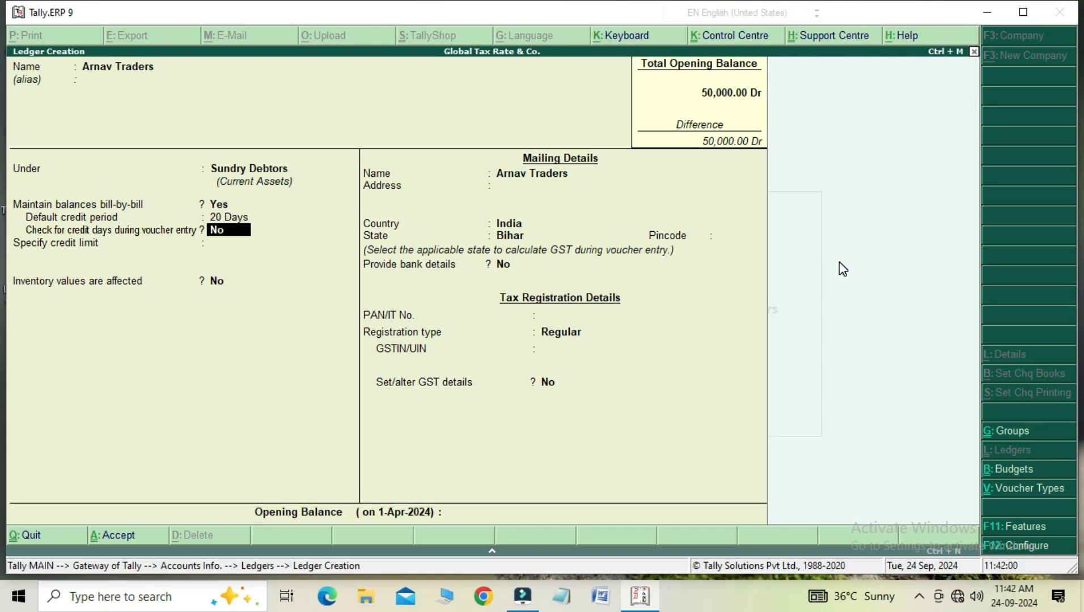
pyautogui.press('Return')
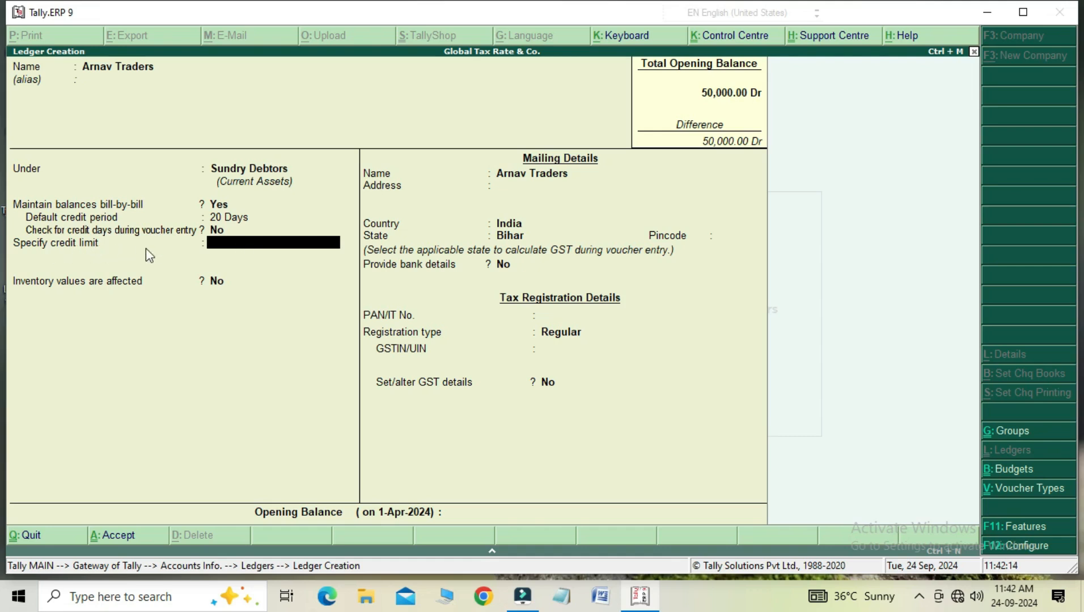
pyautogui.write('10000')
pyautogui.press('Return')
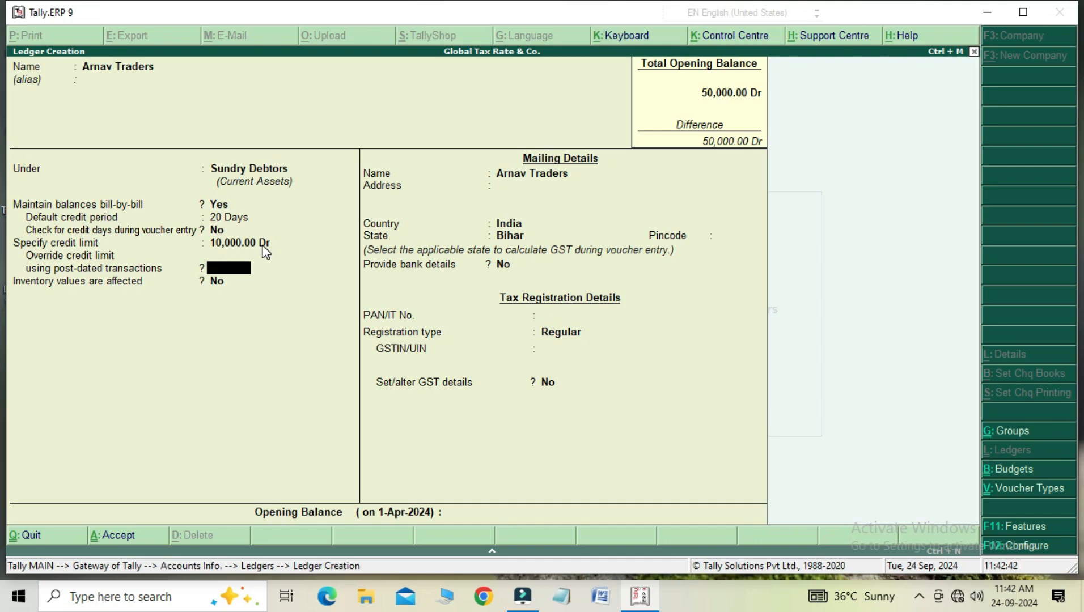
# Keep the credit limit override off and Bihar as the state, save the ledger and return to the Gateway of Tally
pyautogui.press('Return')
pyautogui.press('Return')
pyautogui.press('Return')
pyautogui.press('Return')
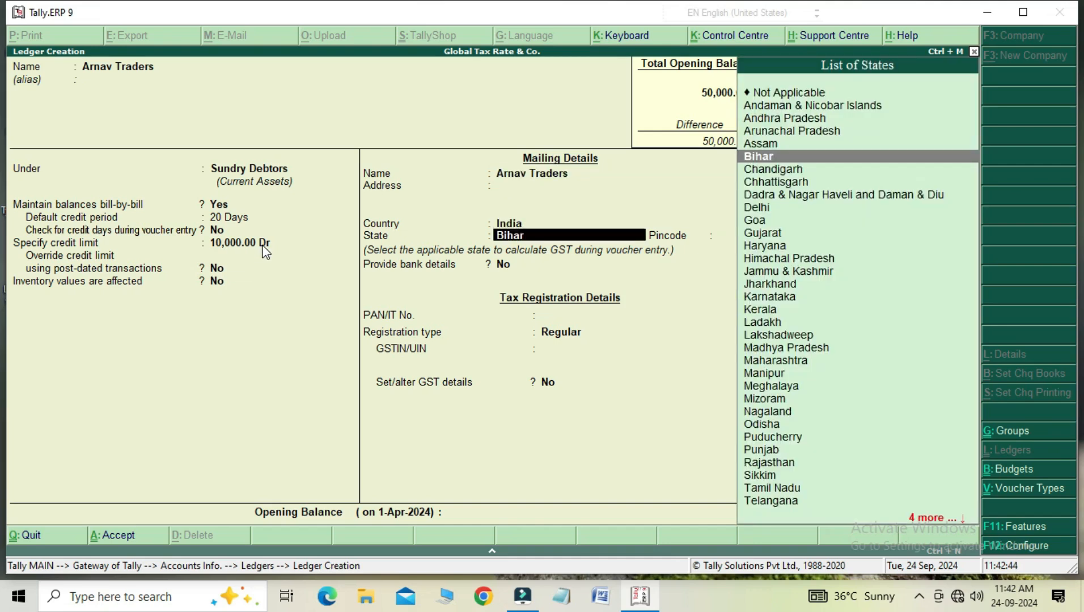
pyautogui.press('Return')
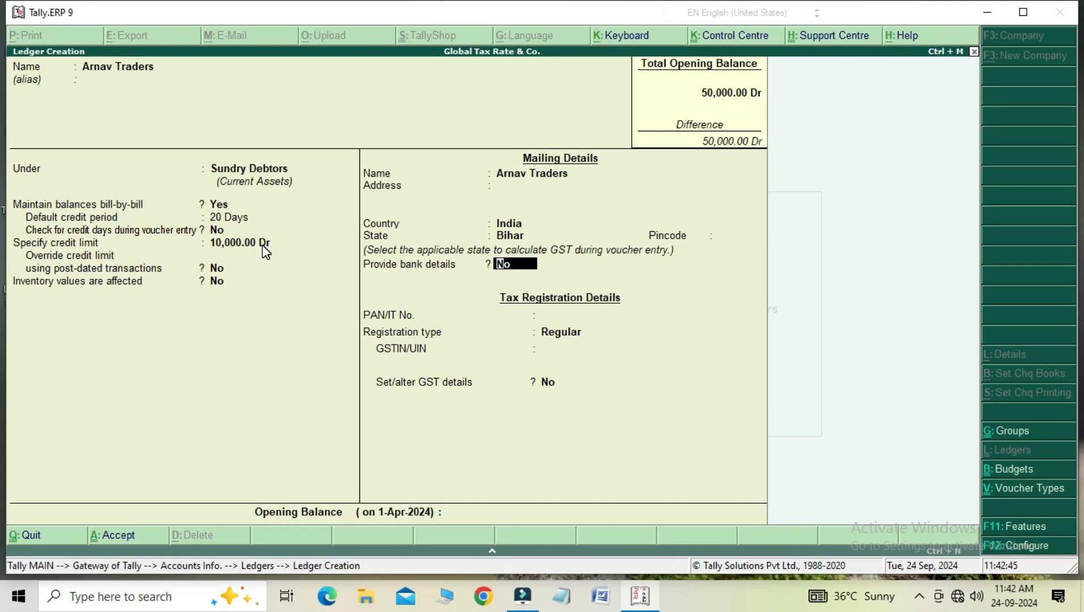
pyautogui.hotkey('ctrl', 'a')
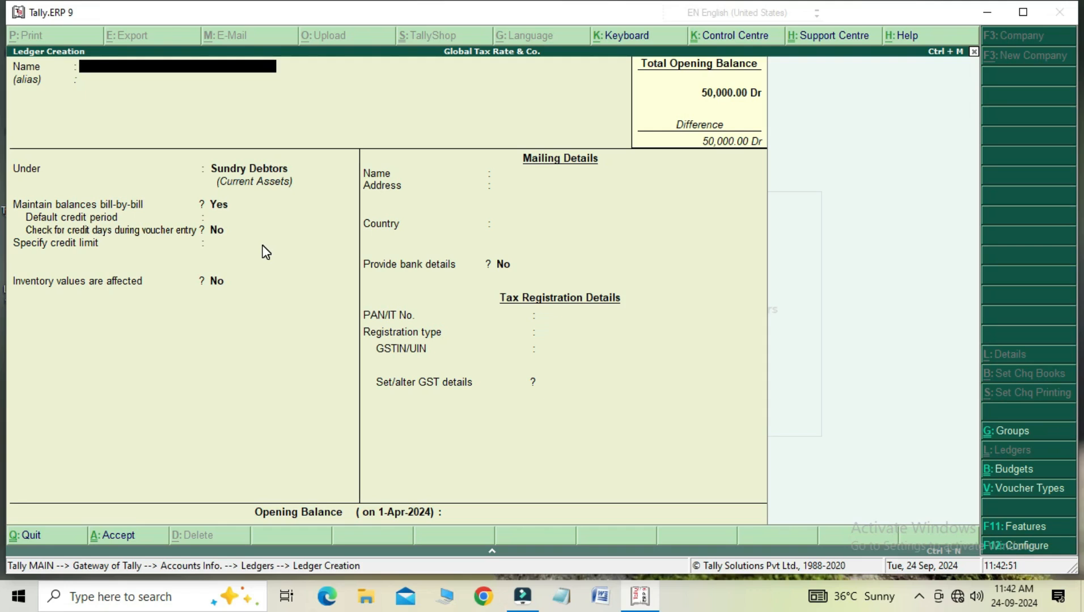
pyautogui.press('Escape')
pyautogui.press('Return')
pyautogui.press('Escape')
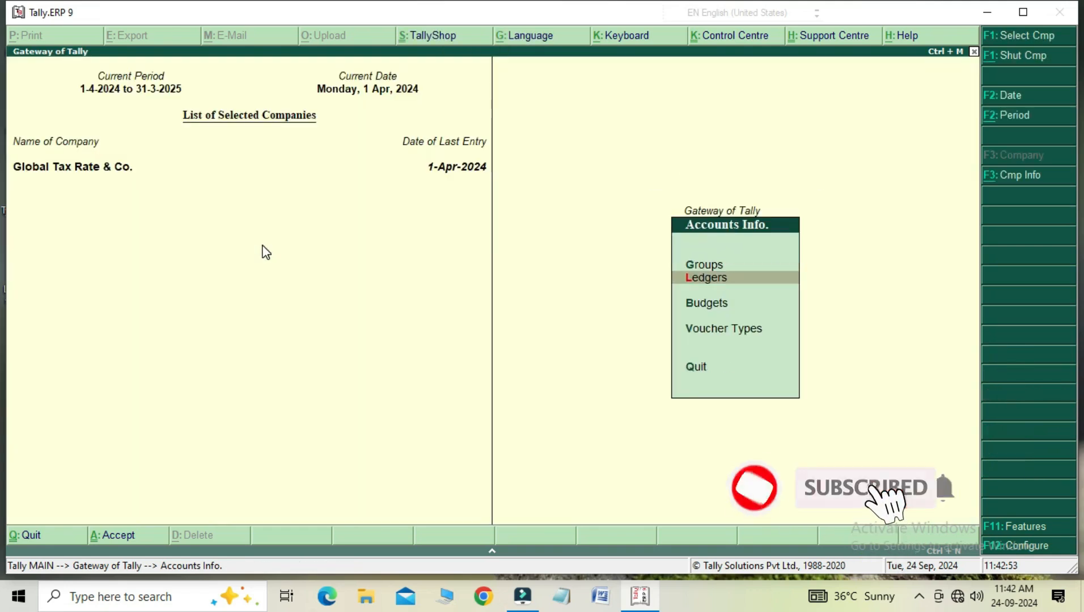
pyautogui.press('Escape')
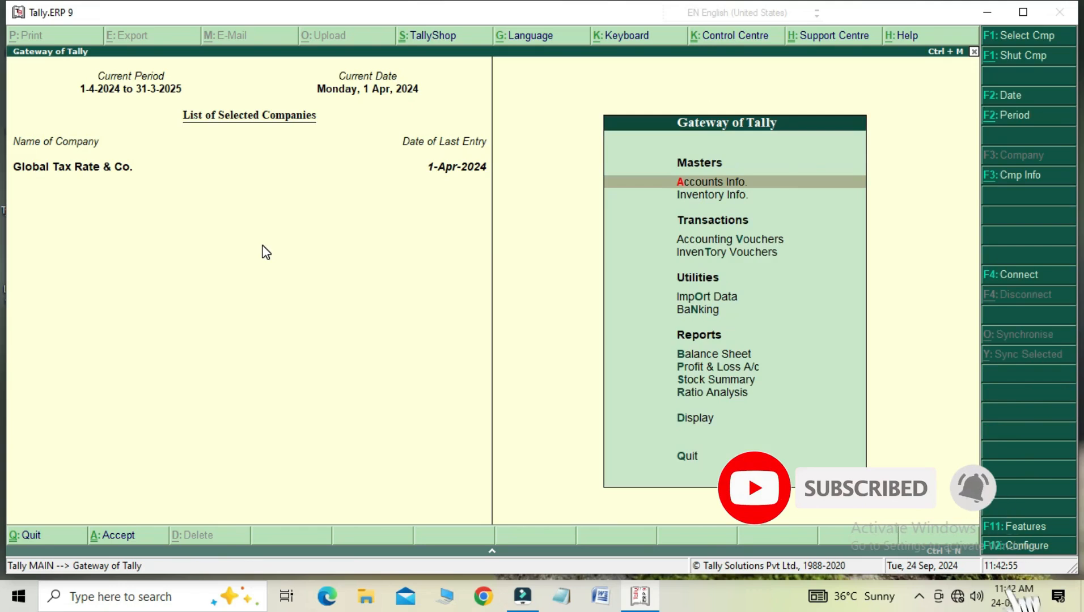
# Start a sales voucher with reference number 22
pyautogui.press('Down')
pyautogui.press('Down')
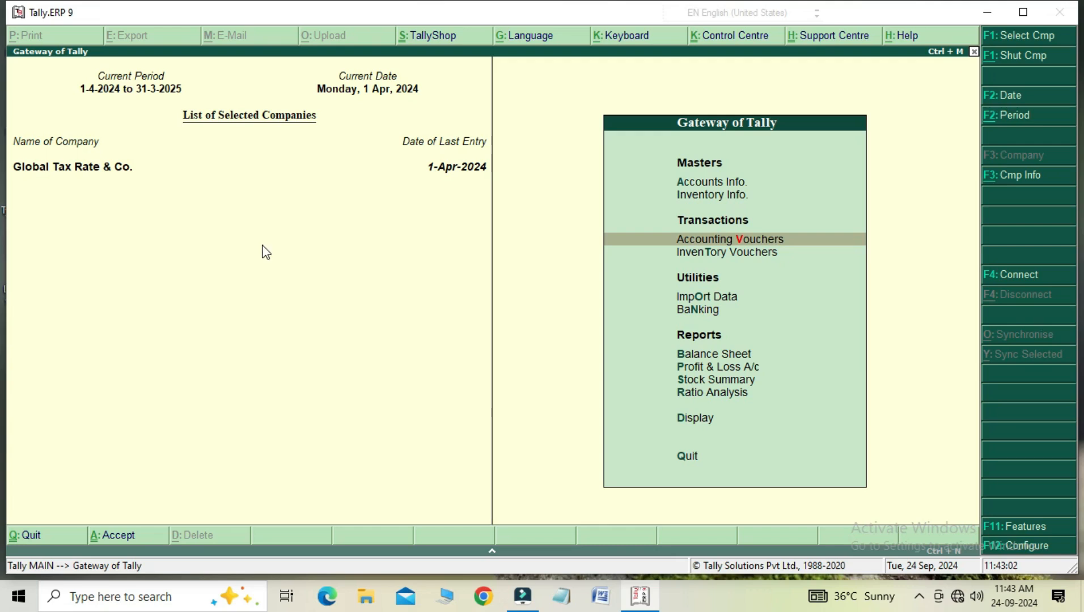
pyautogui.click(690, 252)
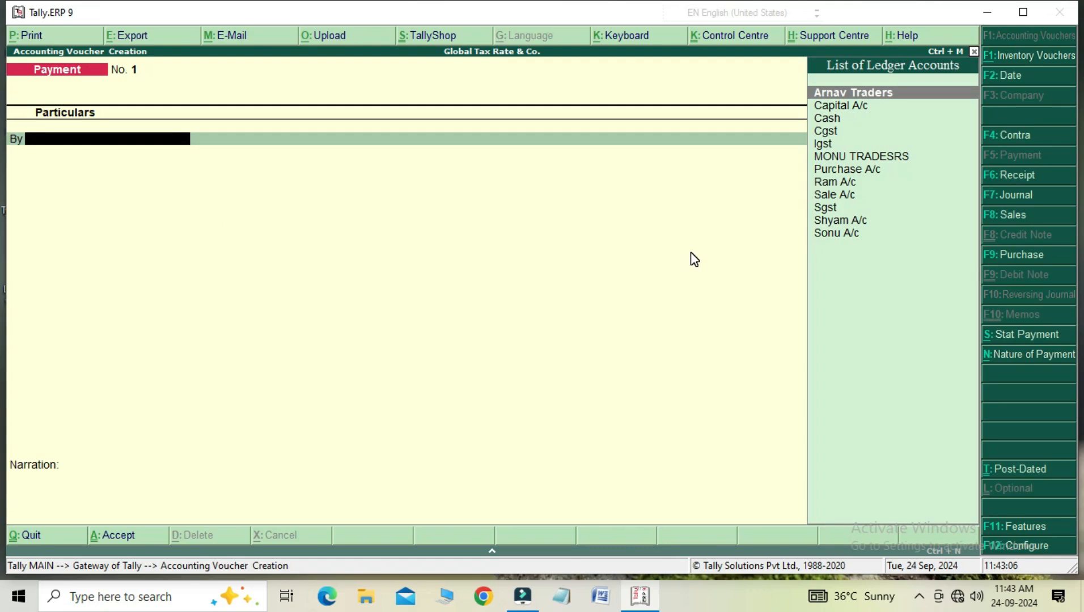
pyautogui.click(1007, 219)
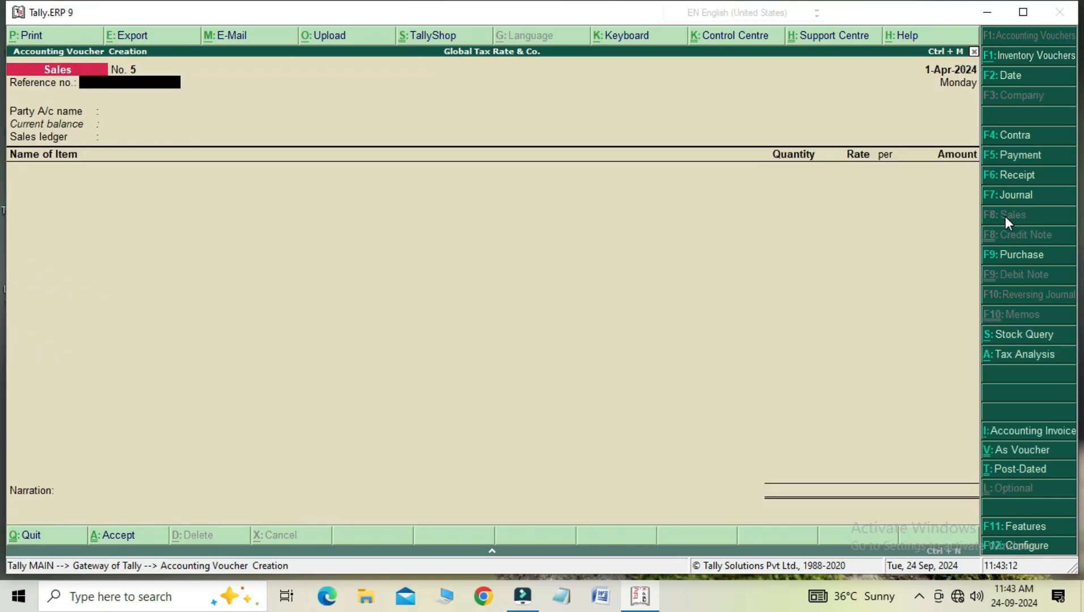
pyautogui.write('22')
pyautogui.press('Return')
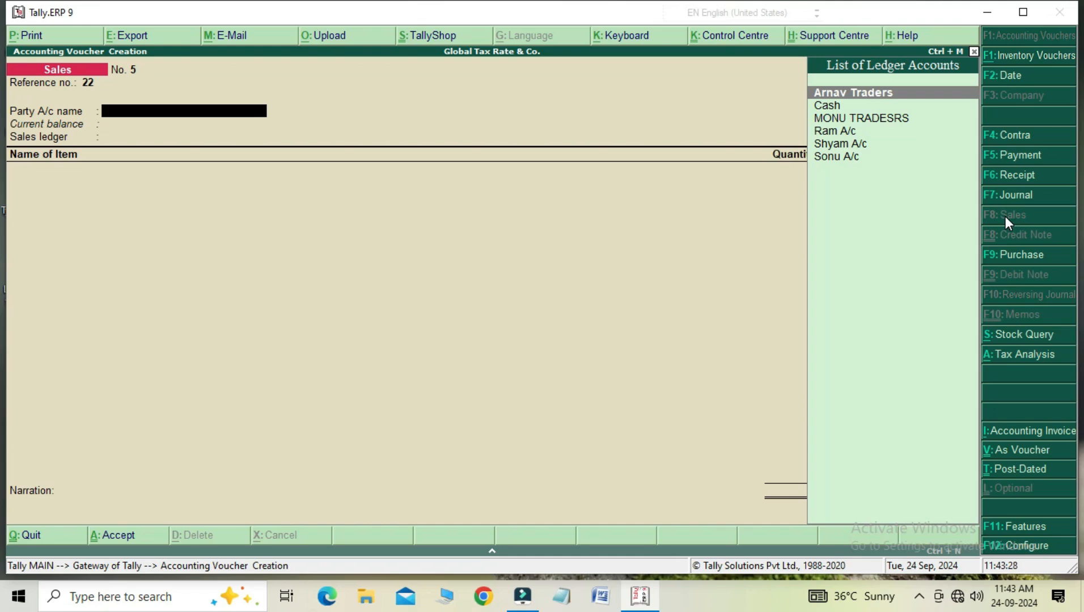
# Choose Arnav Traders as the party, accept its details without despatch information and use Sale A/c as the sales ledger
pyautogui.press('Return')
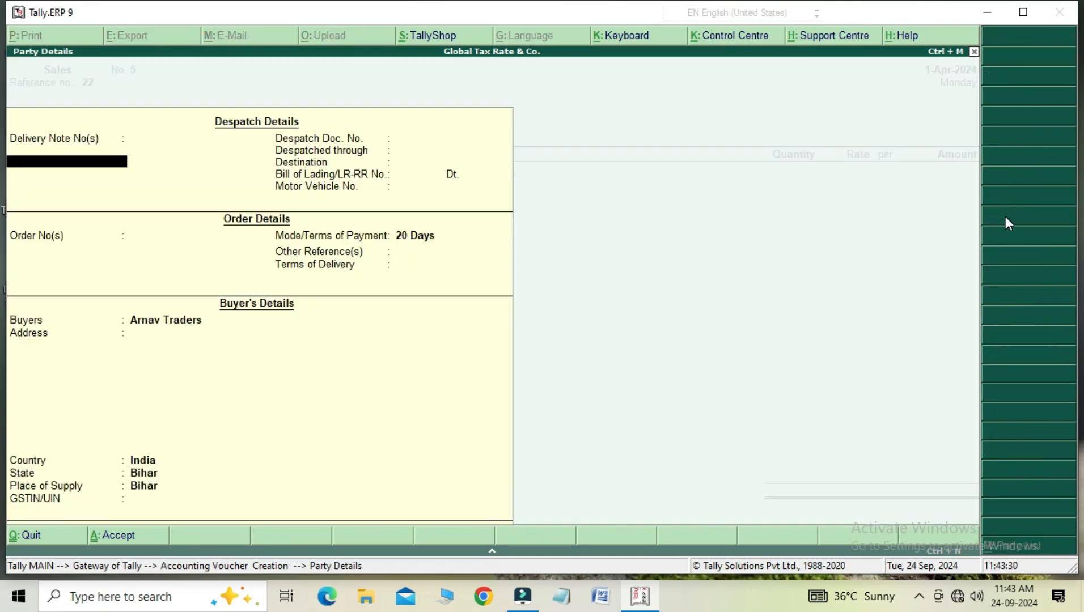
pyautogui.press('Return')
pyautogui.press('Return')
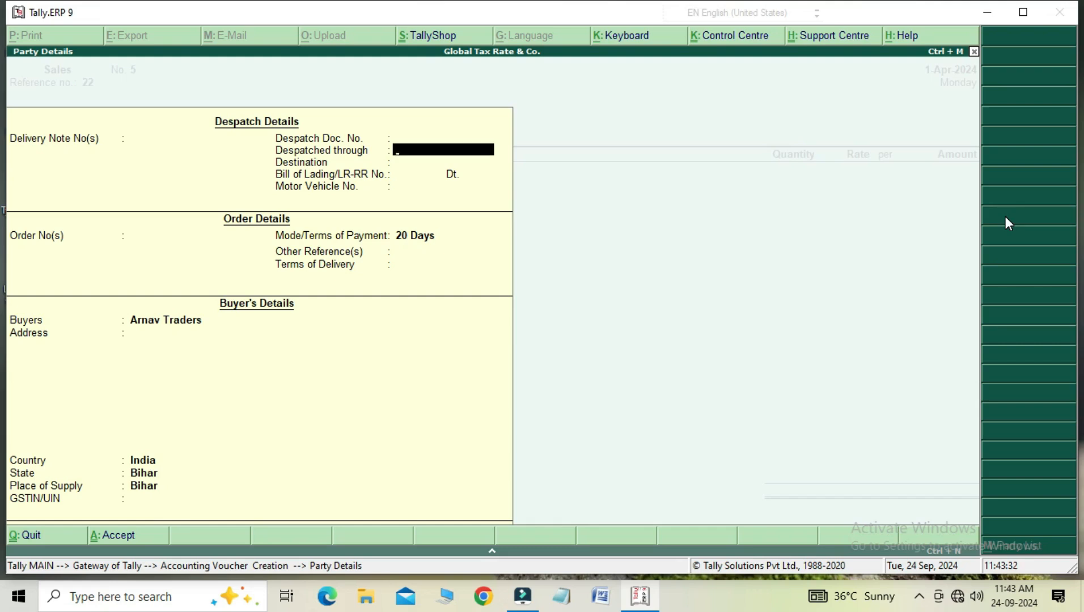
pyautogui.hotkey('ctrl', 'a')
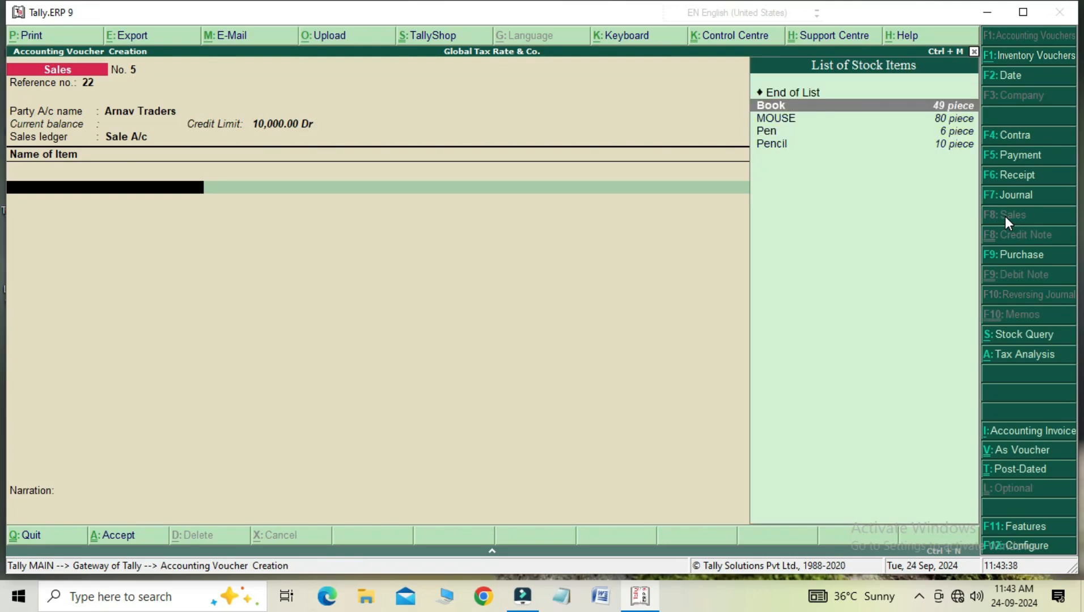
# Add 10 pieces of Book at a rate of 100.00 per piece to the sales voucher
pyautogui.press('Return')
pyautogui.write('10')
pyautogui.press('Return')
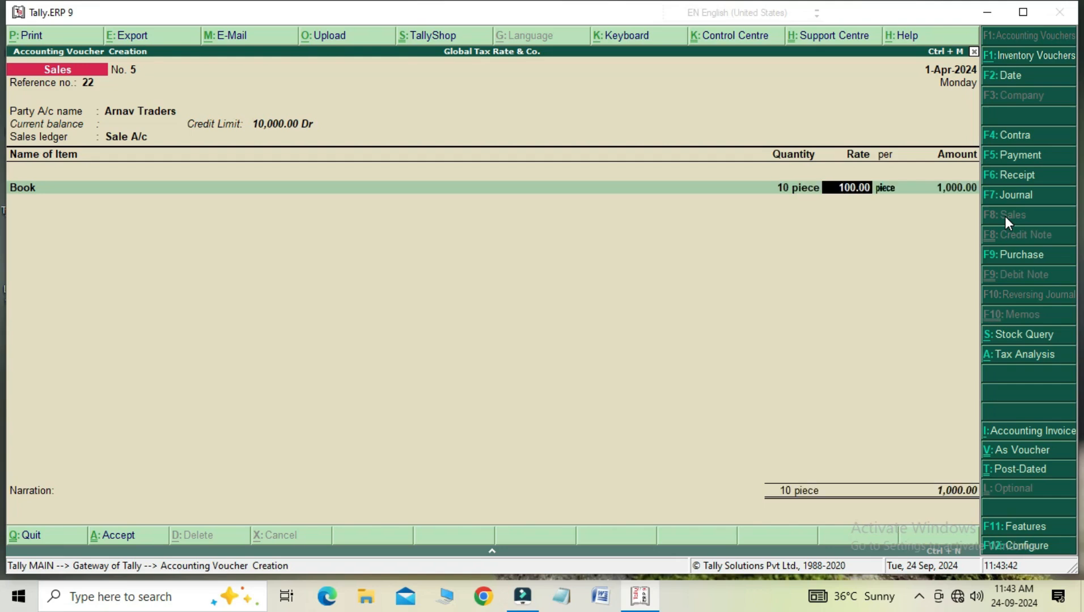
pyautogui.press('Return')
pyautogui.press('Return')
pyautogui.press('Return')
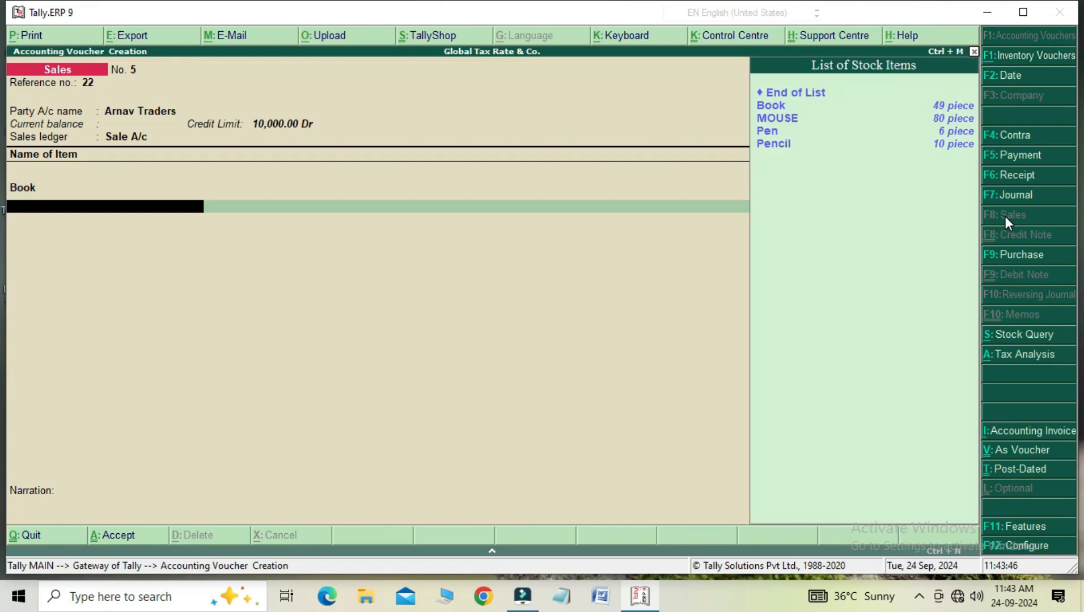
# Add 20 pieces of MOUSE at a rate of 200.00 per piece to the sales voucher
pyautogui.press('Down')
pyautogui.press('Down')
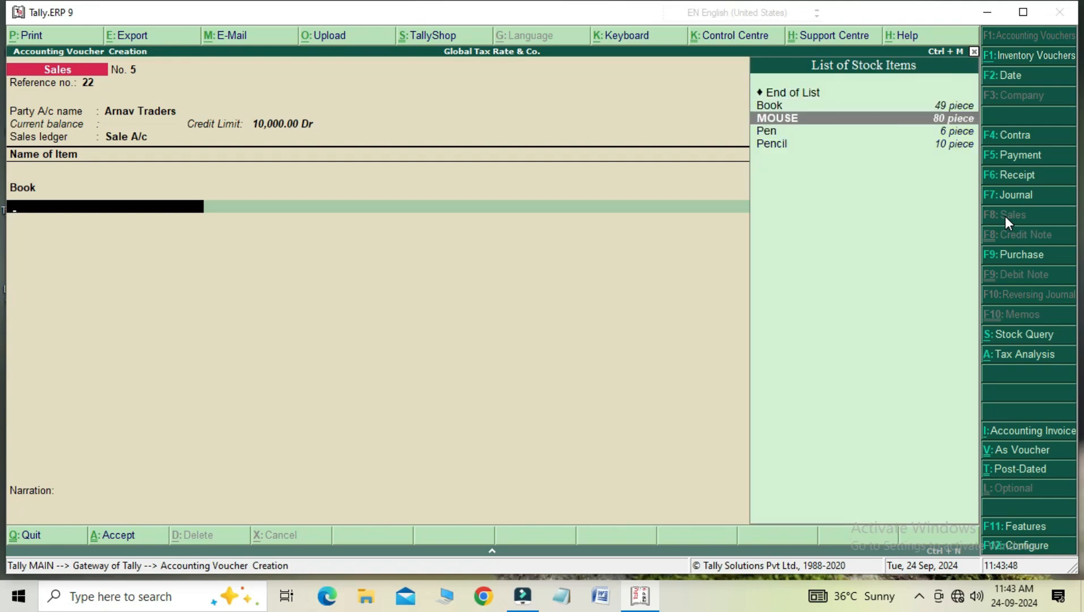
pyautogui.press('Return')
pyautogui.write('20')
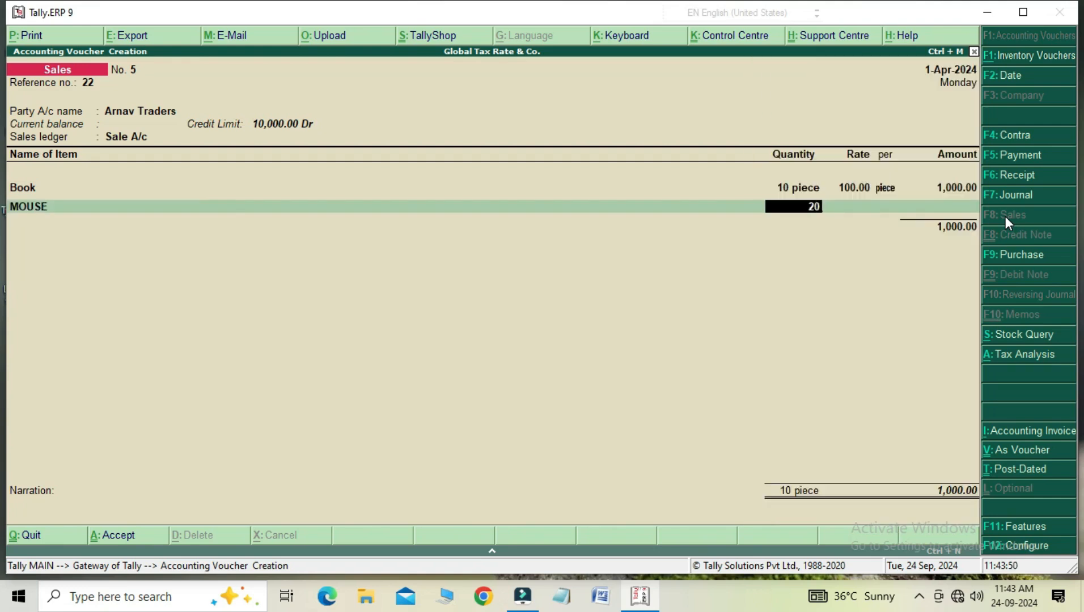
pyautogui.press('Return')
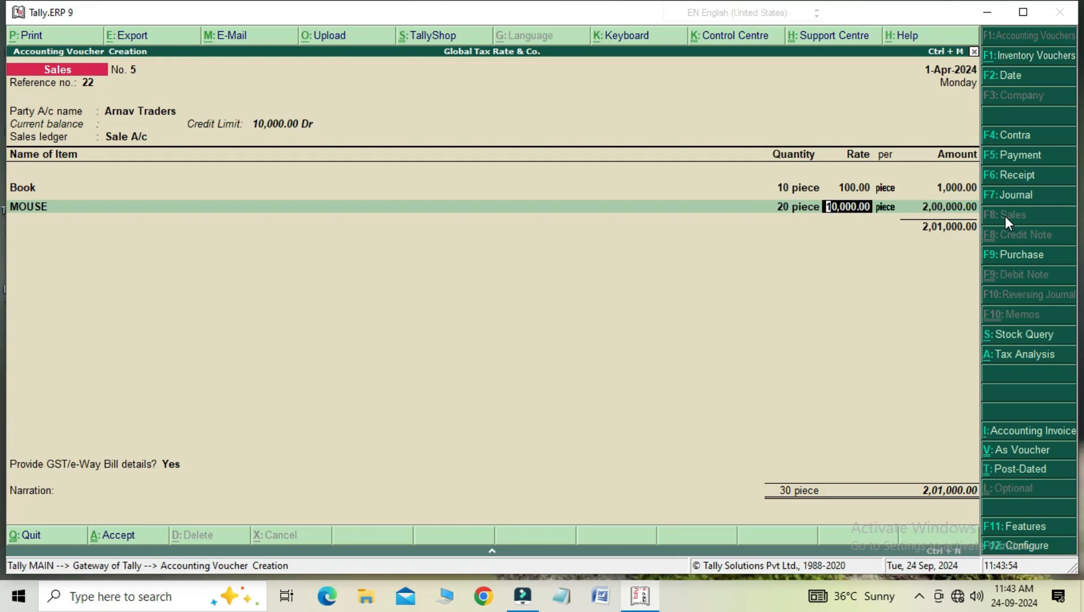
pyautogui.write('200')
pyautogui.press('Return')
pyautogui.press('Return')
pyautogui.press('Return')
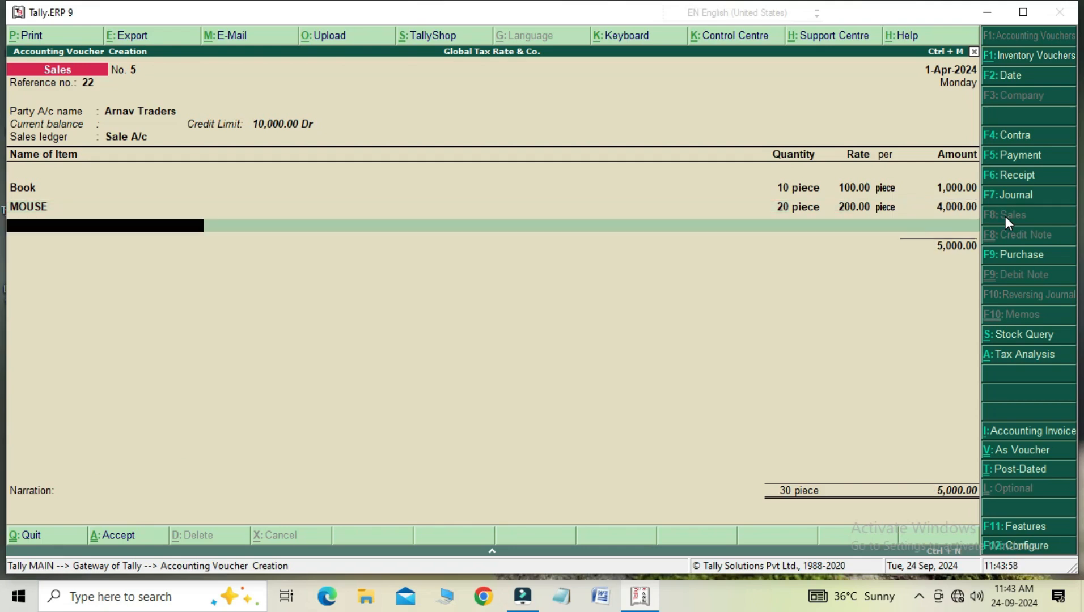
# End the item list and add the Cgst and Sgst ledgers with their calculated amounts to the voucher
pyautogui.press('Return')
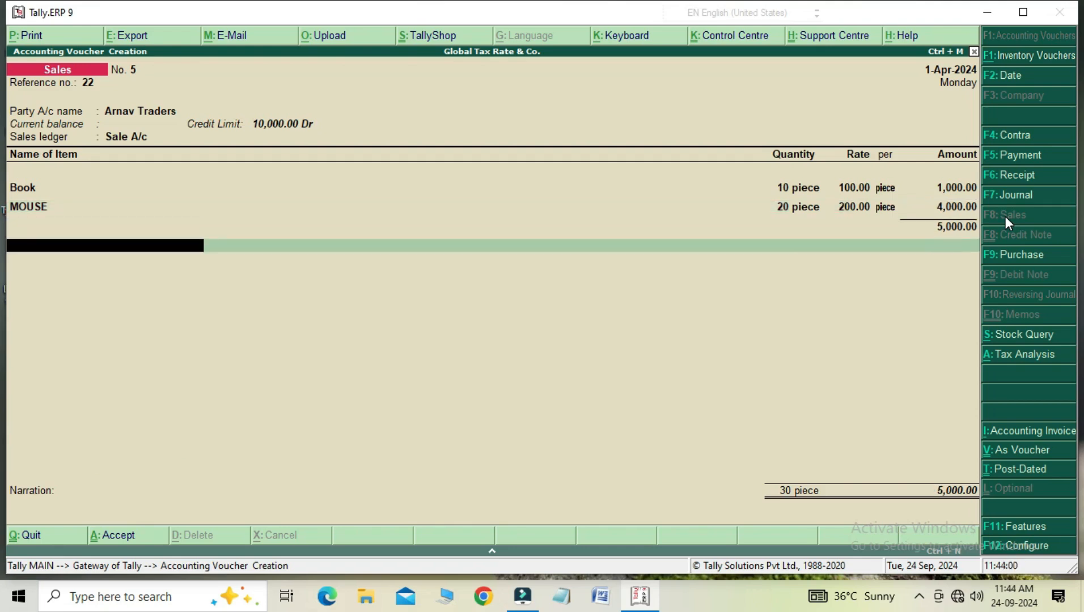
pyautogui.press('Return')
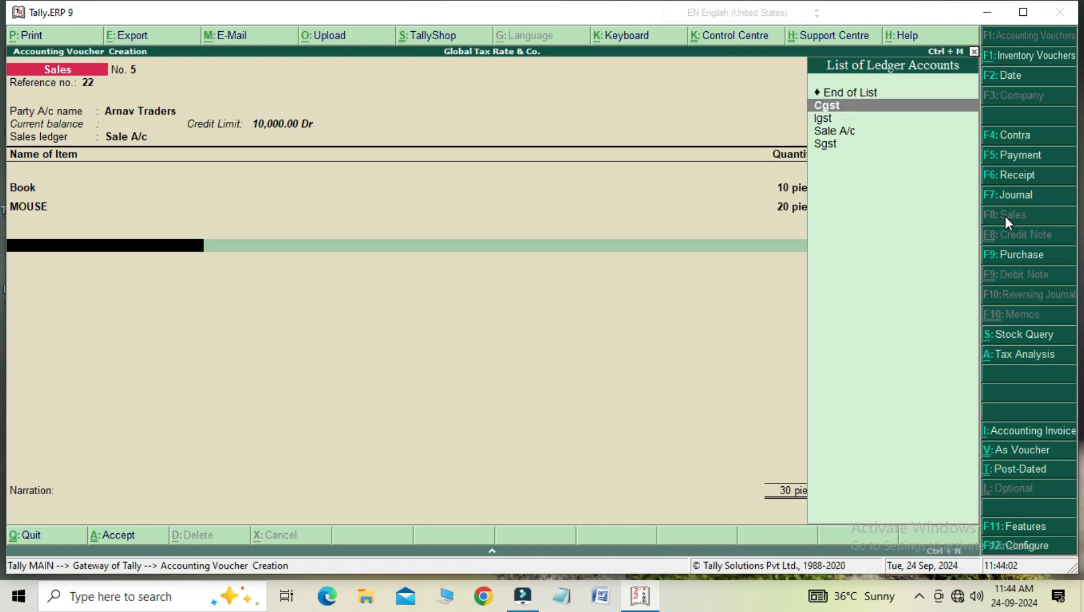
pyautogui.press('Return')
pyautogui.press('Return')
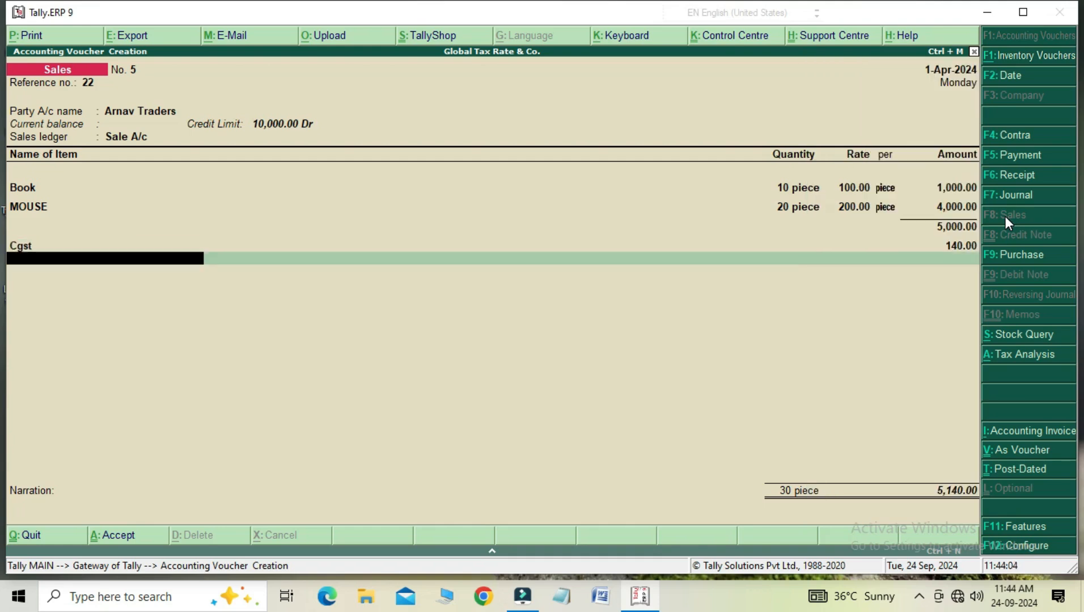
pyautogui.press('Down')
pyautogui.press('Down')
pyautogui.press('Down')
pyautogui.press('Return')
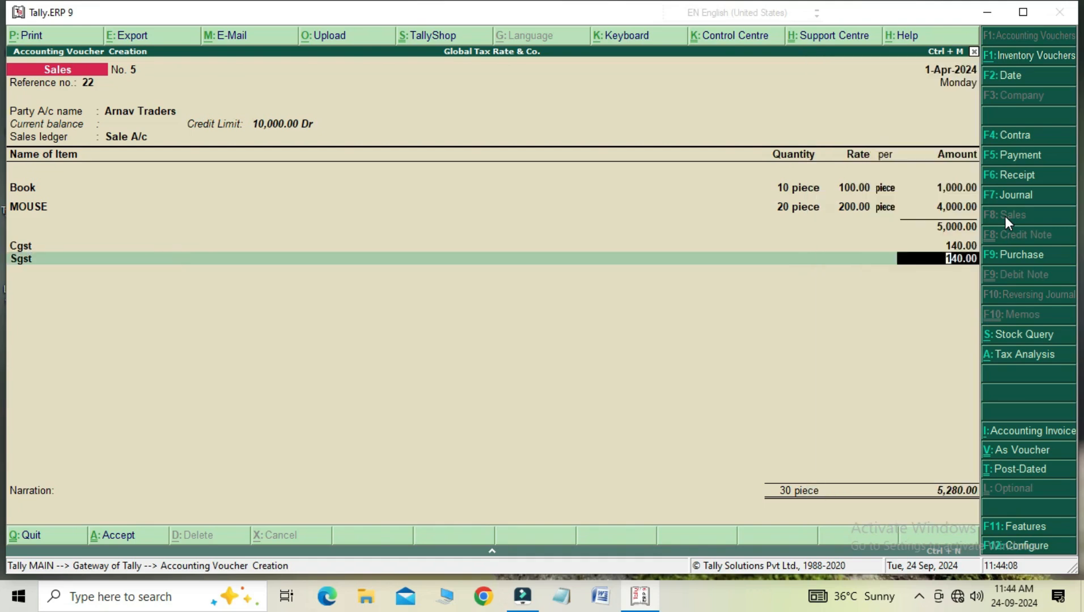
pyautogui.press('Return')
pyautogui.press('Return')
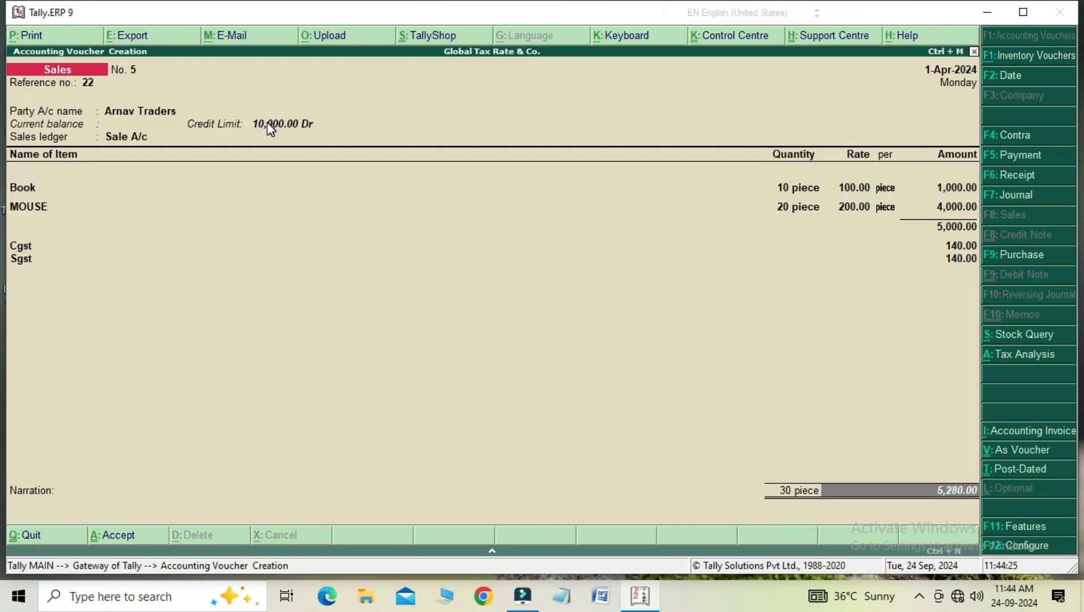
# Leave the narration blank and save the sales voucher
pyautogui.press('Return')
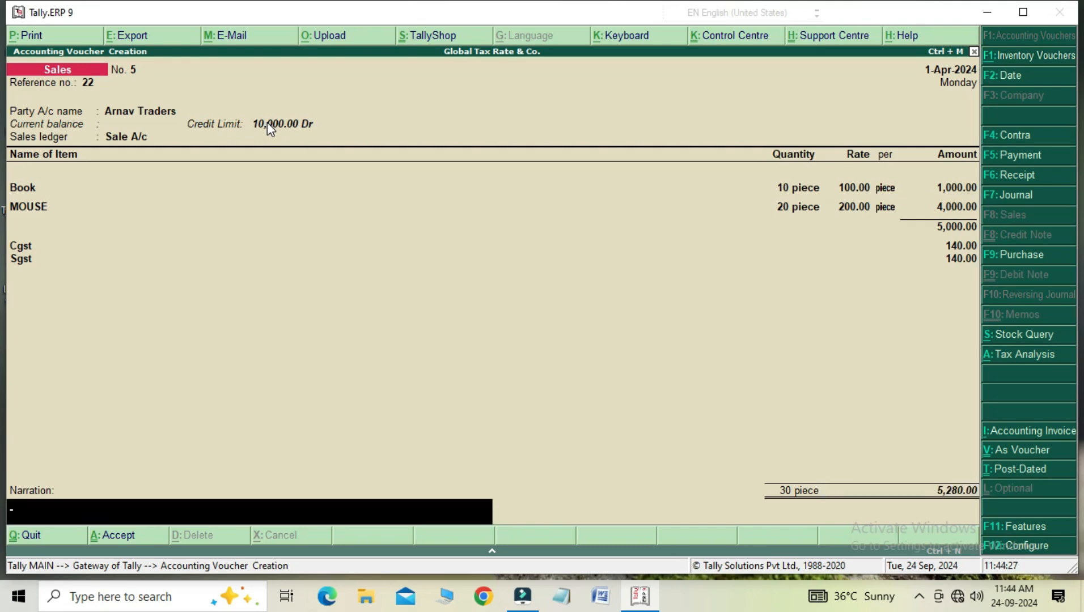
pyautogui.press('Return')
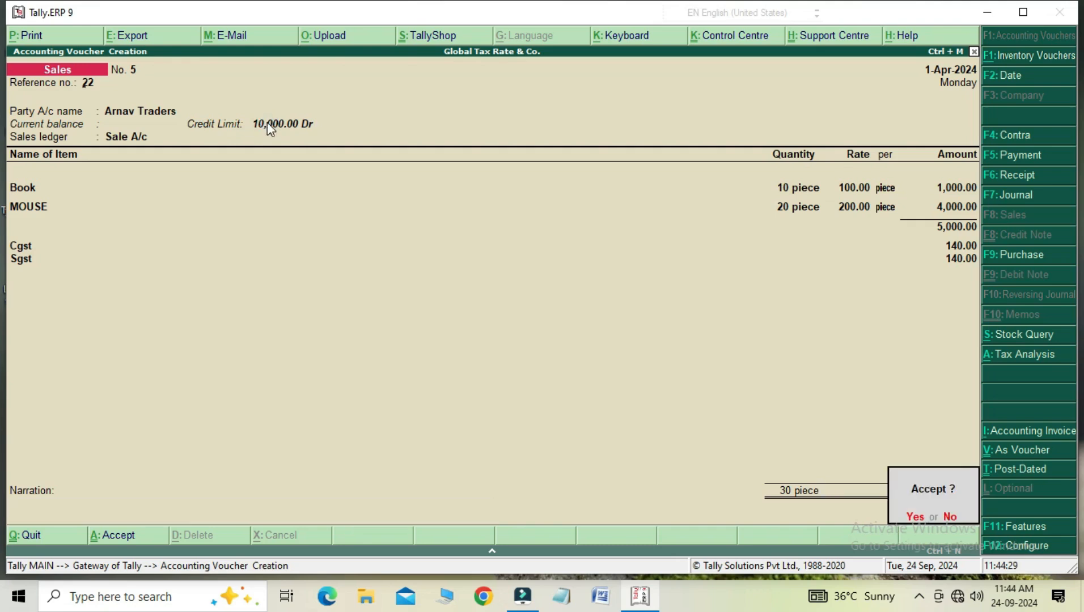
pyautogui.press('Return')
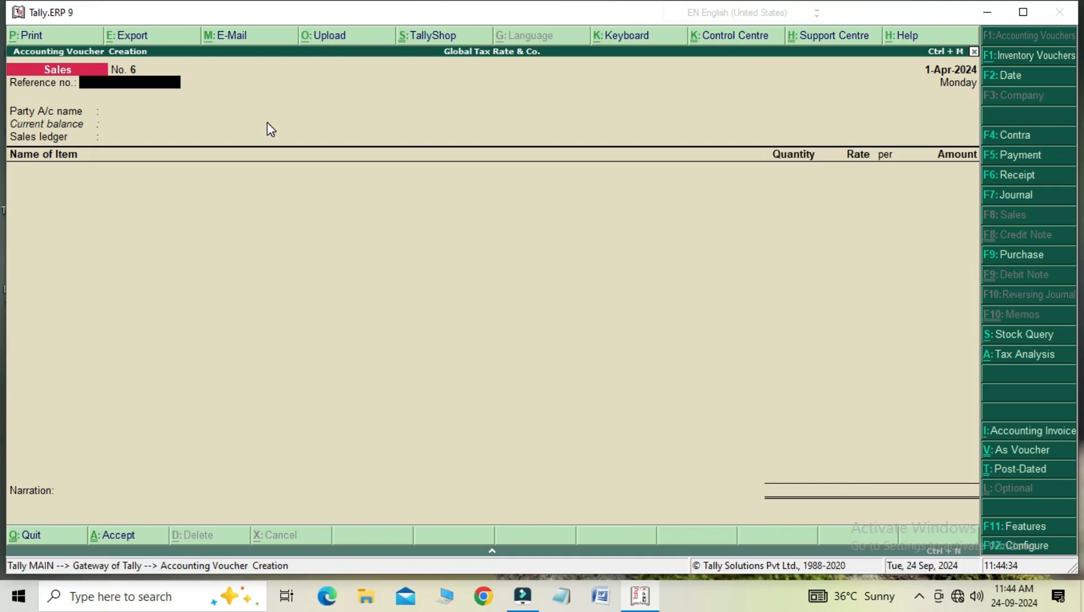
# Set the new sales voucher's date to 1-Apr-2024 and its reference number to 33
pyautogui.press('F2')
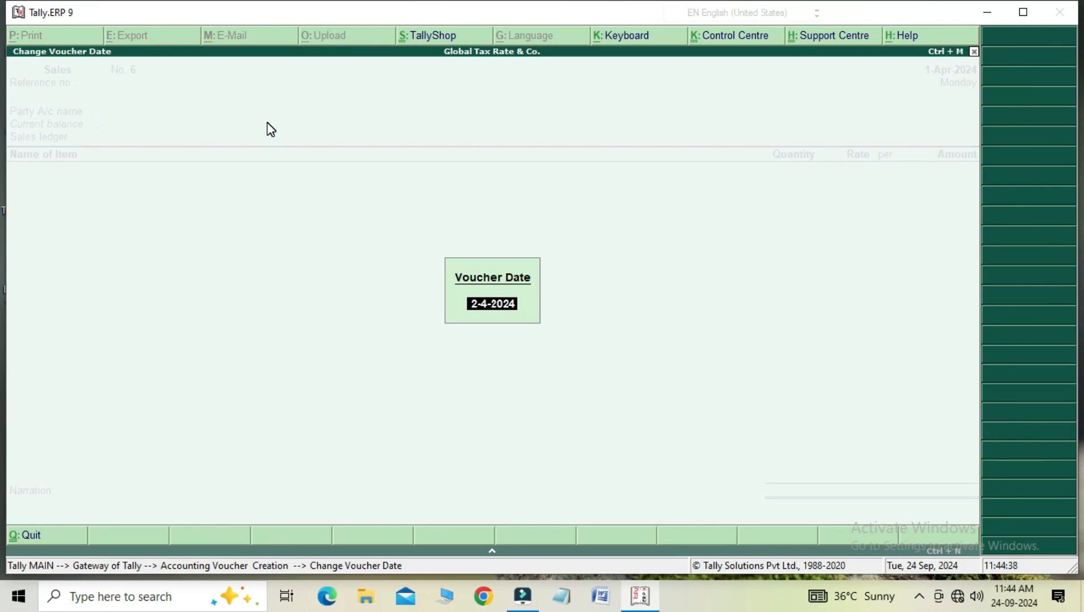
pyautogui.write('1')
pyautogui.press('Return')
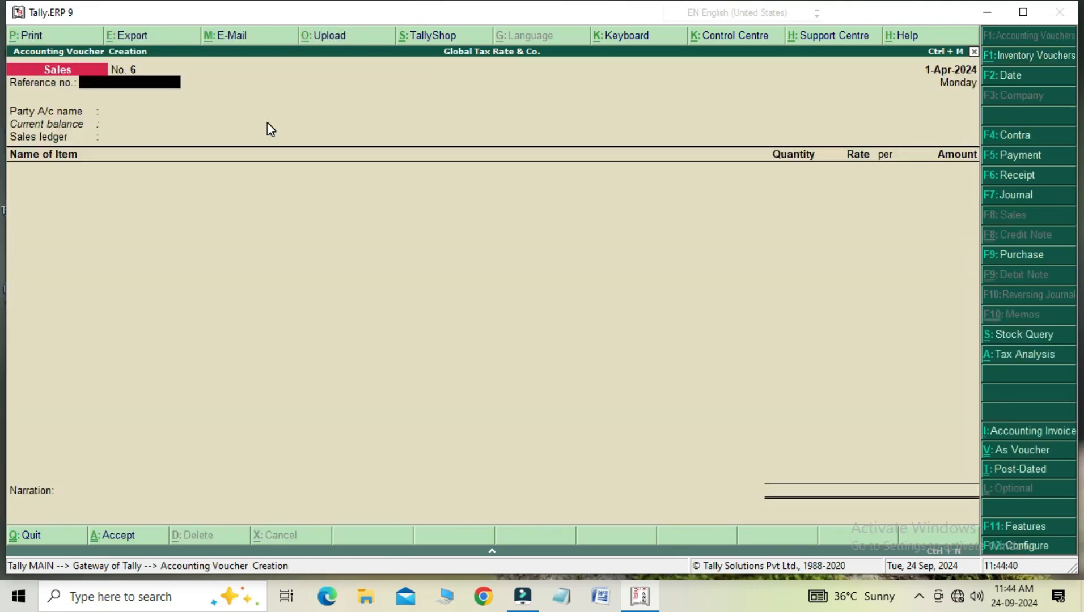
pyautogui.write('33')
pyautogui.press('Return')
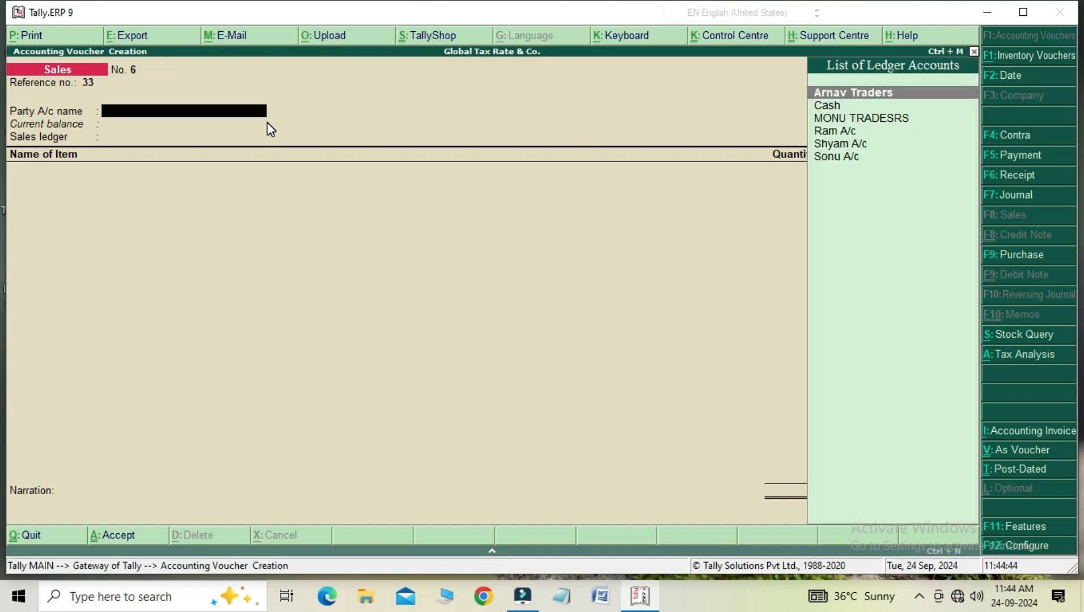
# Choose Arnav Traders as the party, accept its details without despatch information and use Sale A/c as the sales ledger
pyautogui.press('Return')
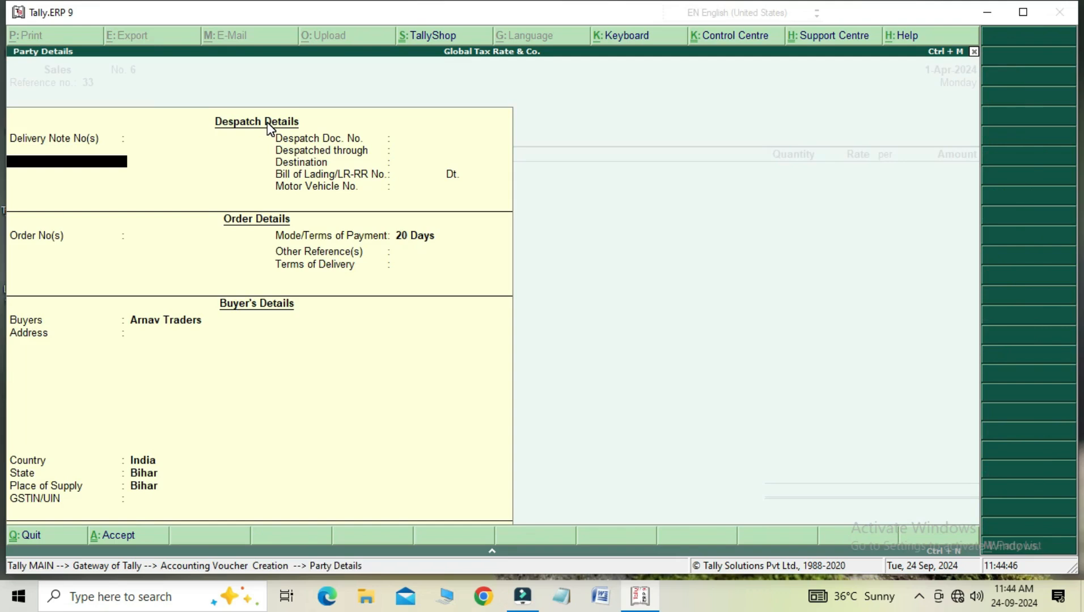
pyautogui.hotkey('ctrl', 'a')
pyautogui.press('Return')
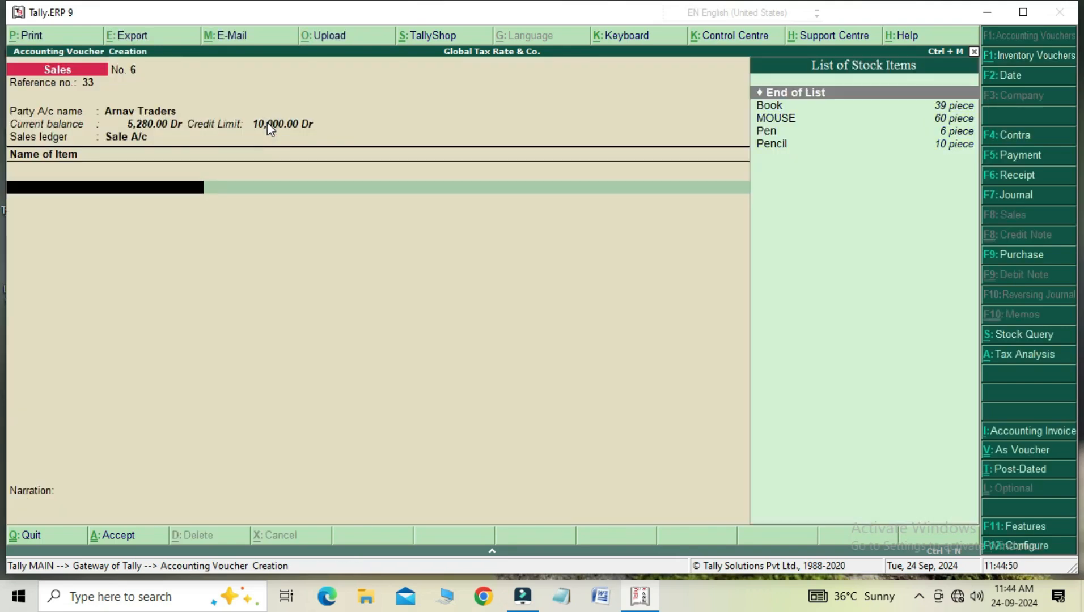
# Add 20 pieces of MOUSE at the suggested rate of 200.00 per piece to voucher 33
pyautogui.press('Down')
pyautogui.press('Down')
pyautogui.press('Return')
pyautogui.write('20')
pyautogui.press('Return')
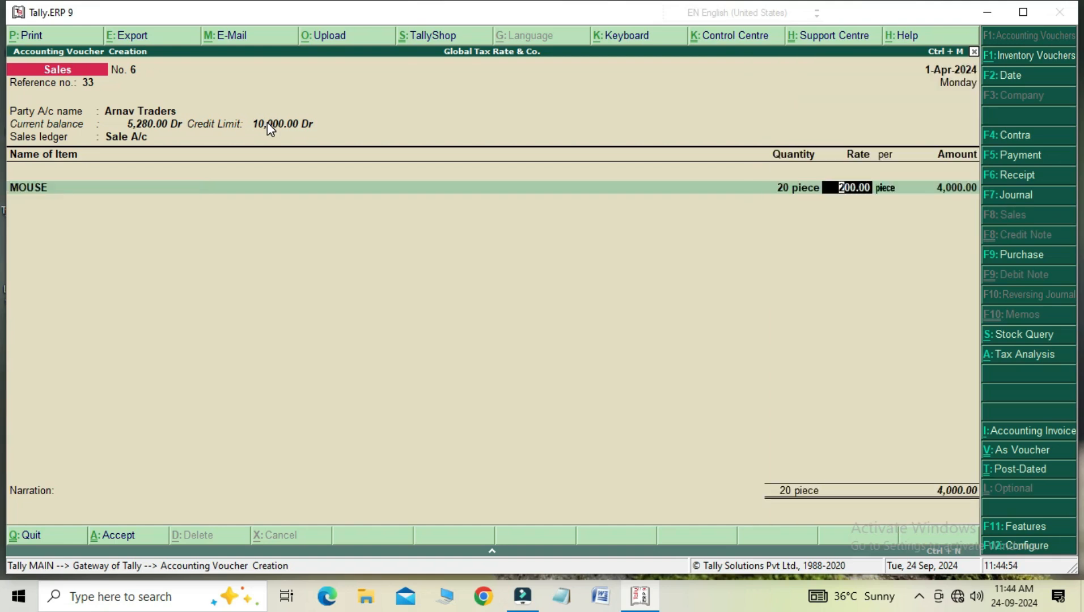
pyautogui.press('Return')
pyautogui.press('Return')
pyautogui.press('Return')
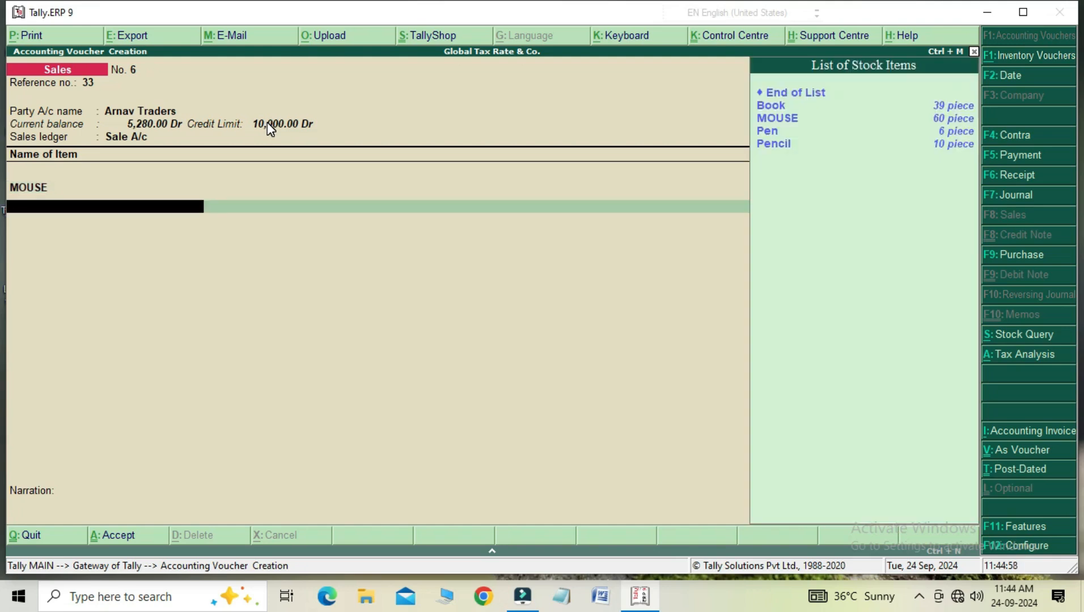
# Add 5 pieces of Pencil at a rate of 500.00 per piece to the voucher
pyautogui.press('Down')
pyautogui.press('Down')
pyautogui.press('Down')
pyautogui.press('Down')
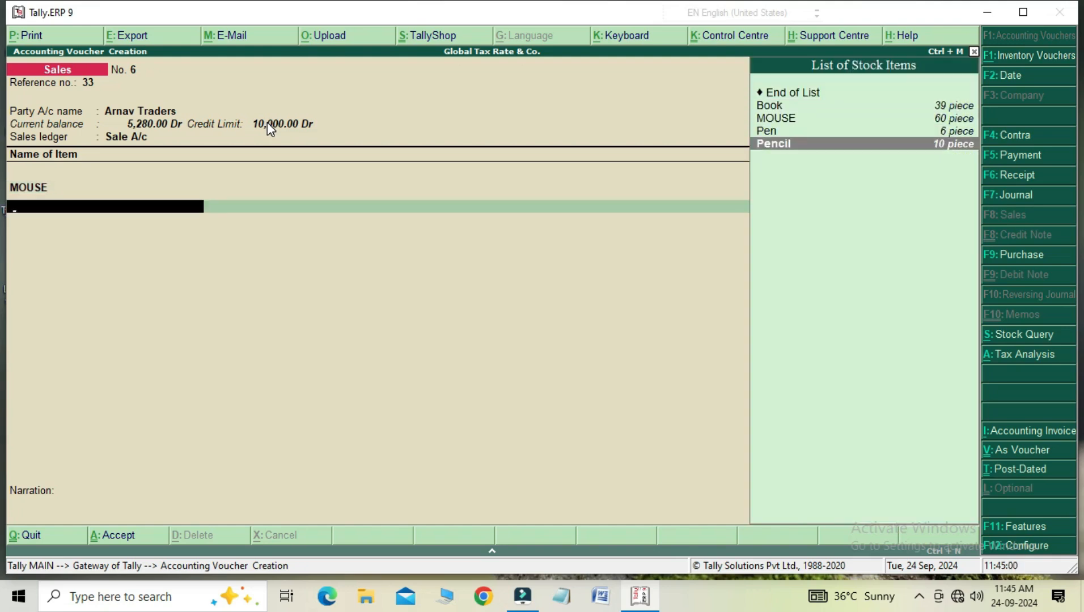
pyautogui.press('Return')
pyautogui.write('5')
pyautogui.press('Return')
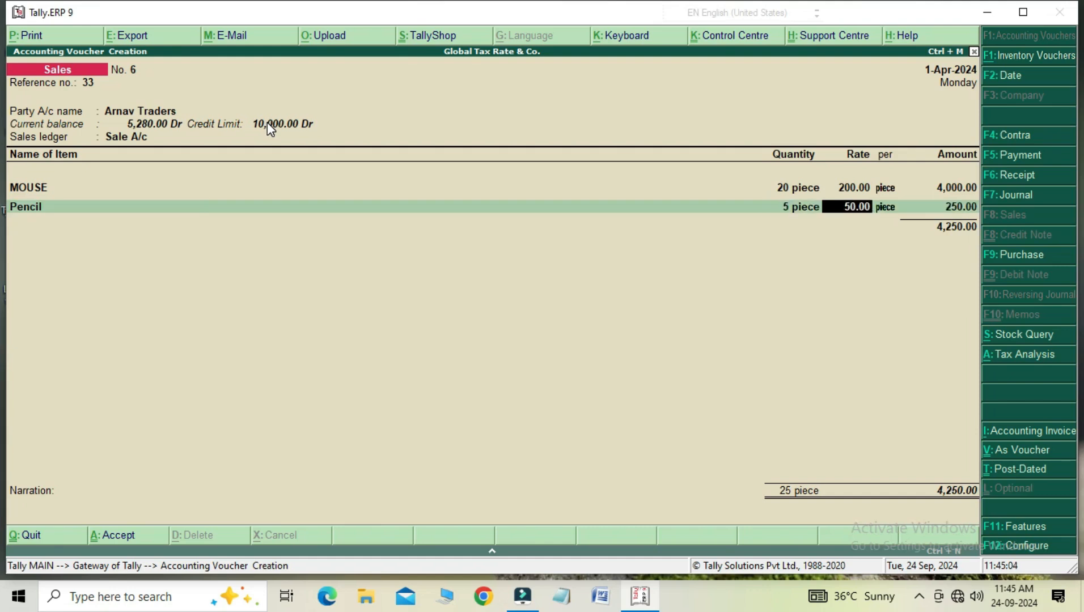
pyautogui.write('500')
pyautogui.press('Return')
pyautogui.press('Return')
pyautogui.press('Return')
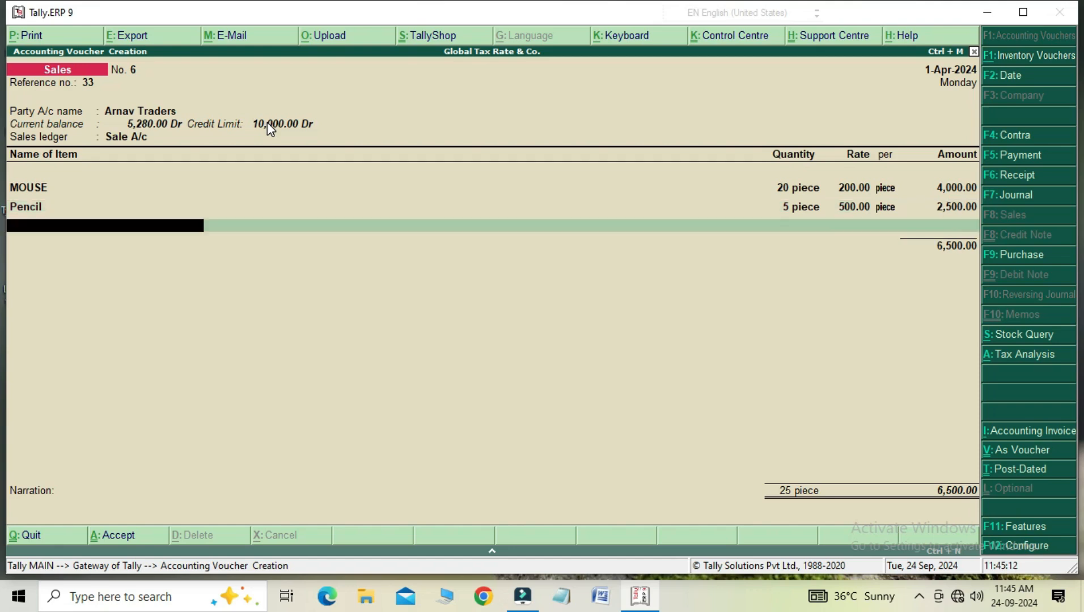
# End the item list and apply the Cgst and Sgst ledgers with their calculated amounts to voucher 33
pyautogui.press('Return')
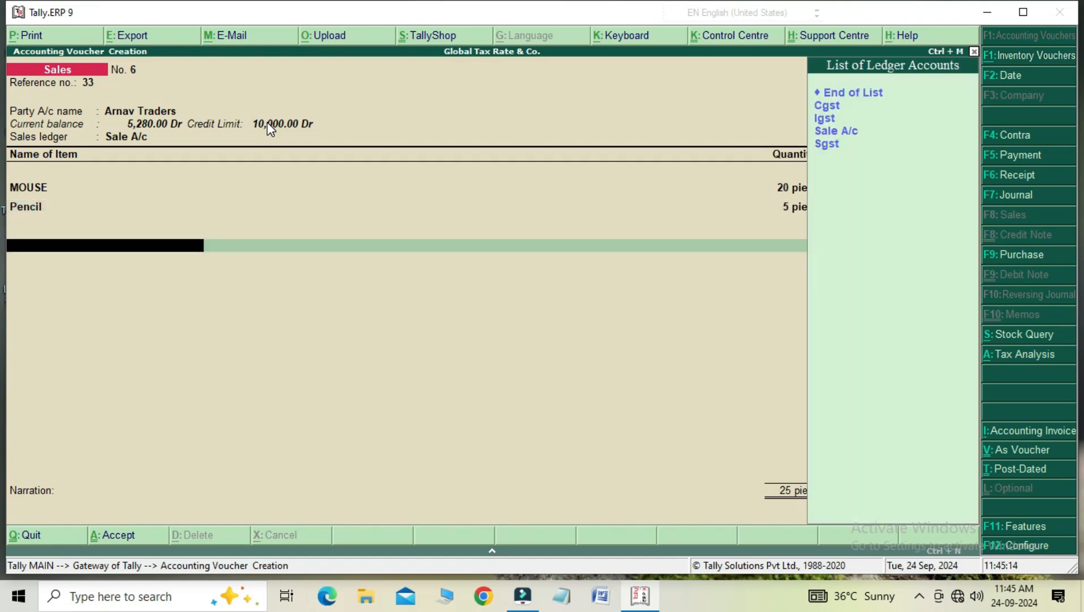
pyautogui.press('Return')
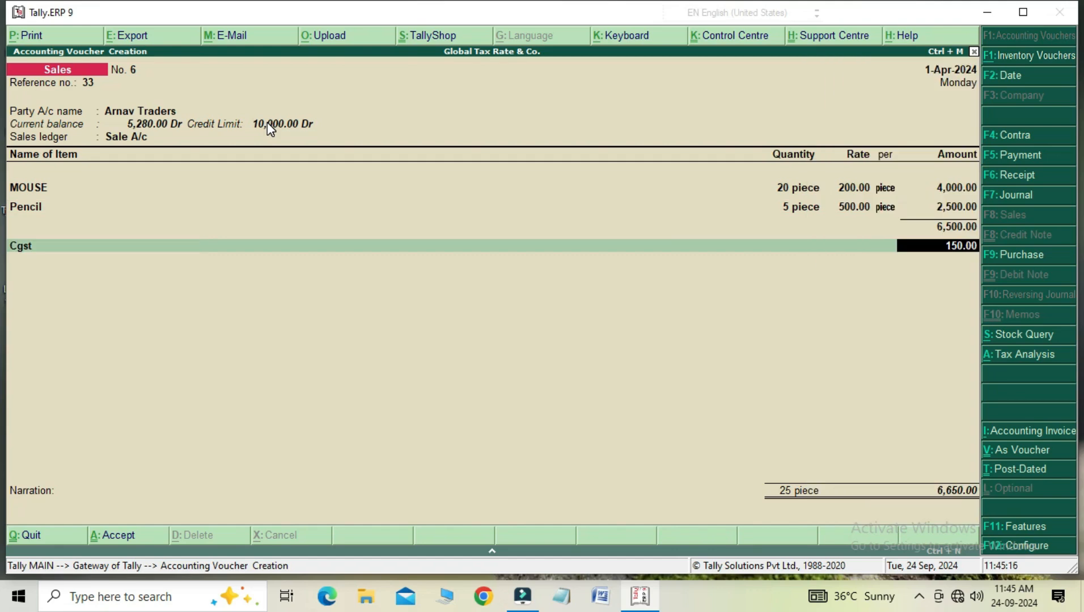
pyautogui.press('Return')
pyautogui.press('Down')
pyautogui.press('Down')
pyautogui.press('Down')
pyautogui.press('Down')
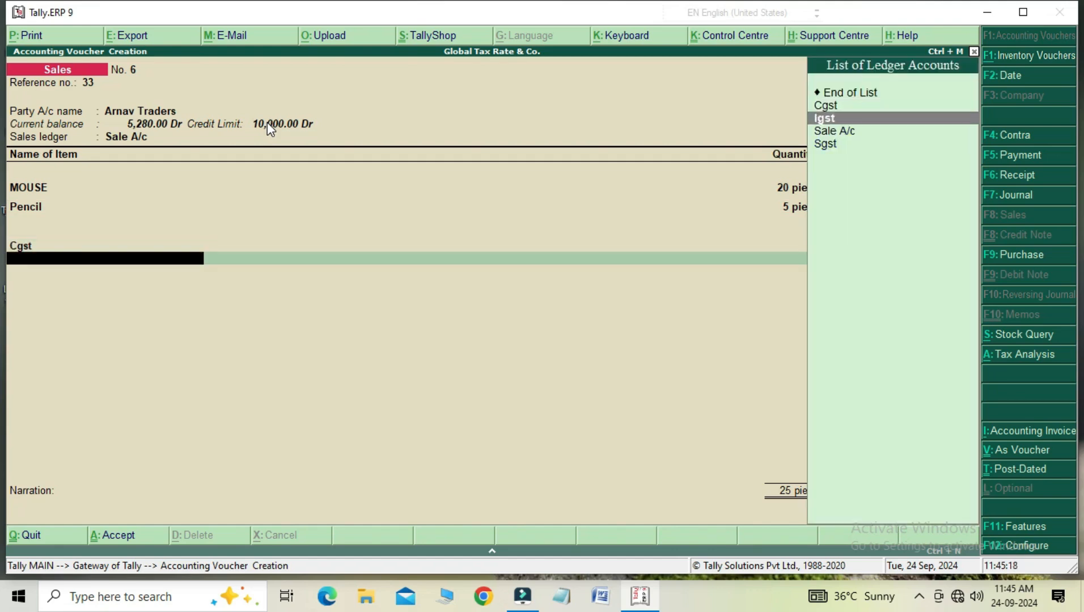
pyautogui.press('Return')
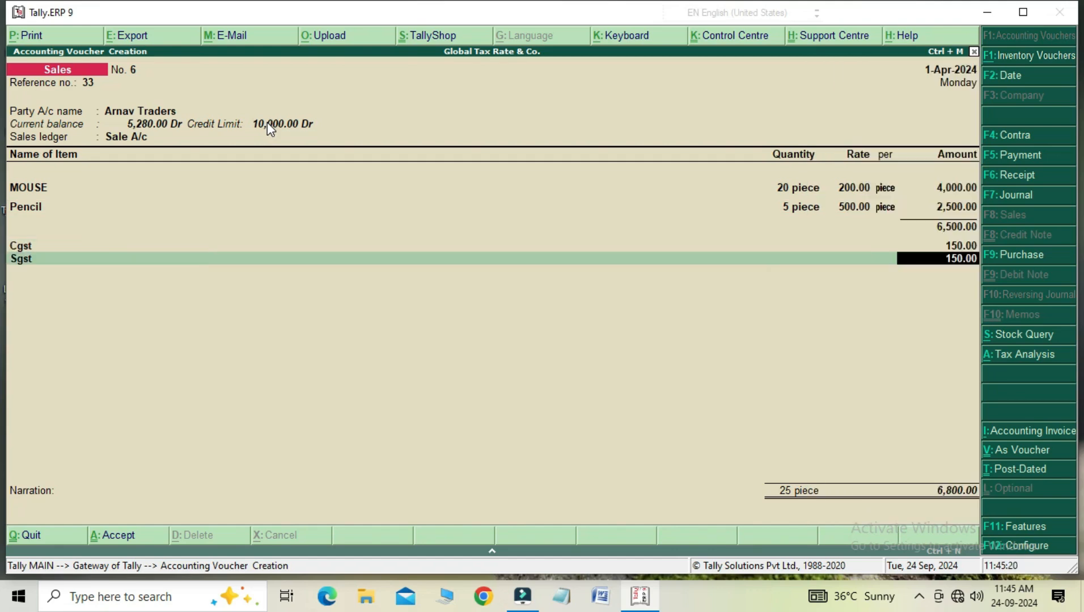
pyautogui.press('Return')
pyautogui.press('Return')
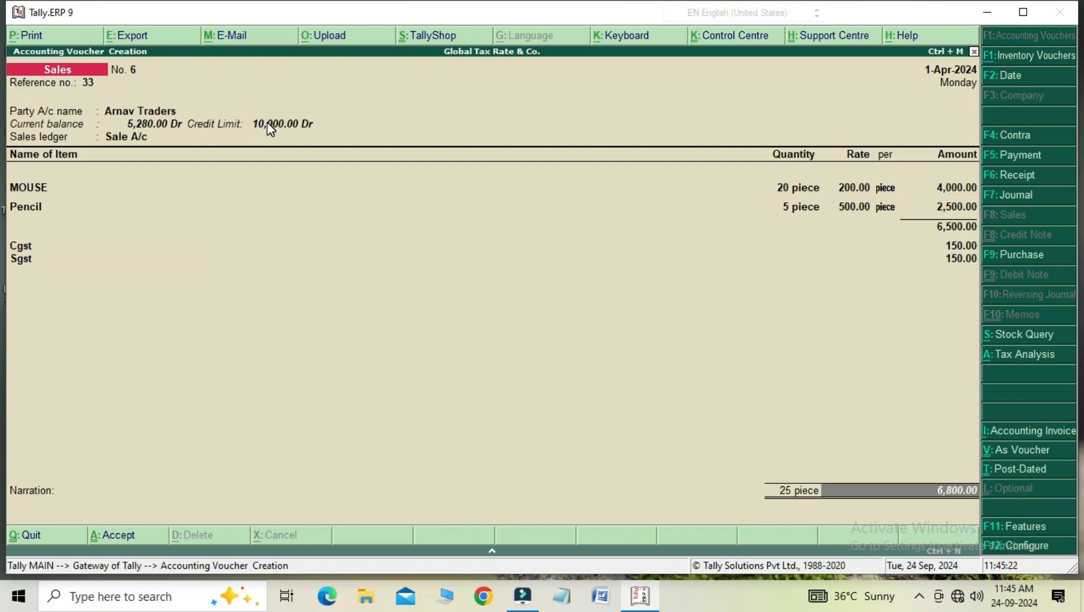
# Try to complete voucher 33 against the credit limit of Arnav Traders
pyautogui.press('Return')
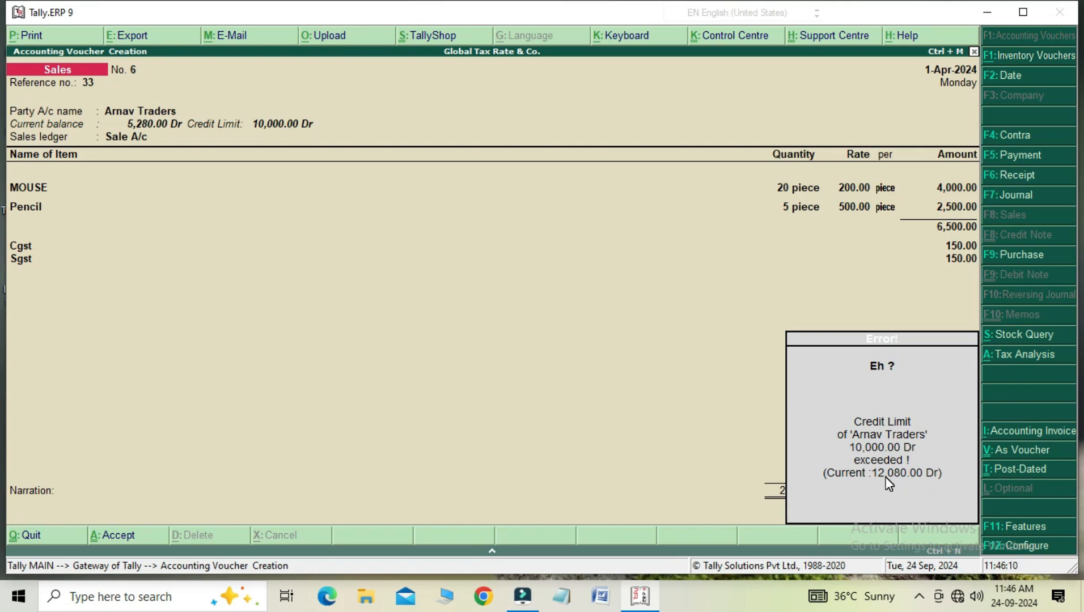
pyautogui.press('Return')
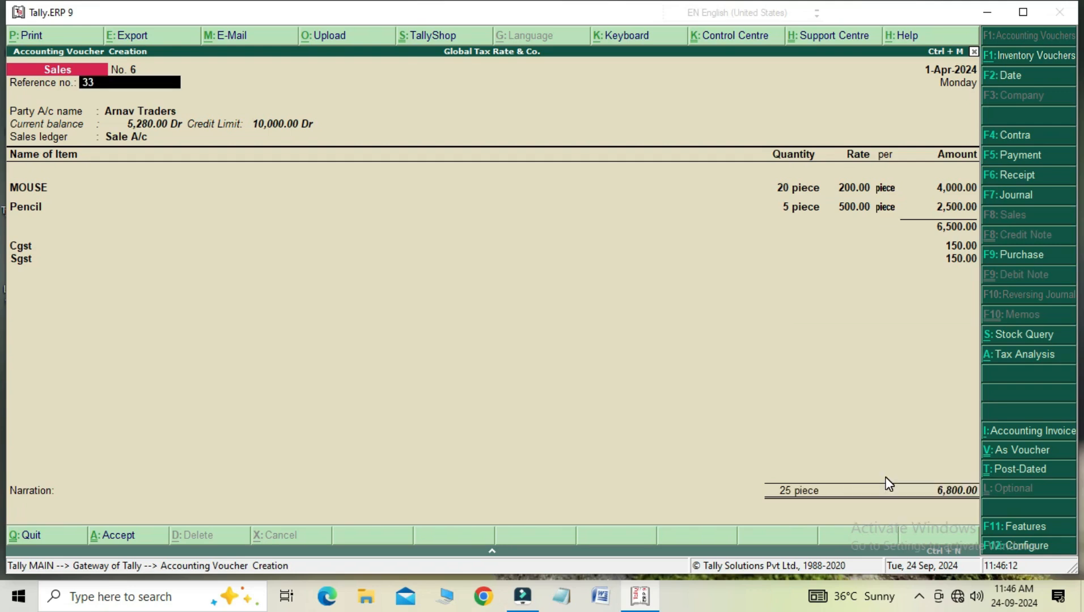
# Alter the Arnav Traders ledger from within the voucher, setting its credit limit to 20,000 and saving the ledger
pyautogui.press('Return')
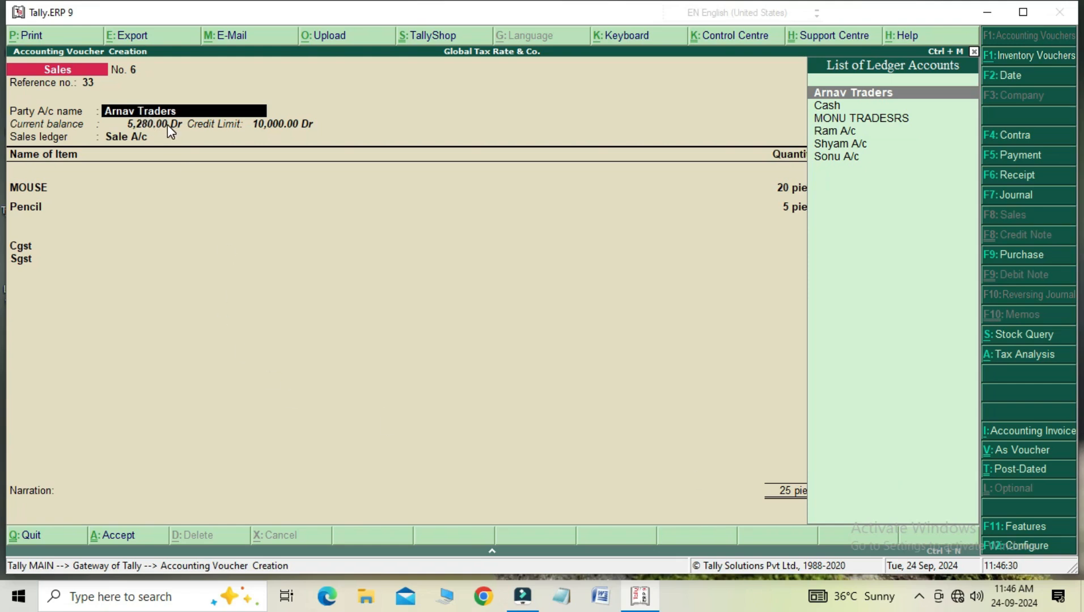
pyautogui.hotkey('ctrl', 'Return')
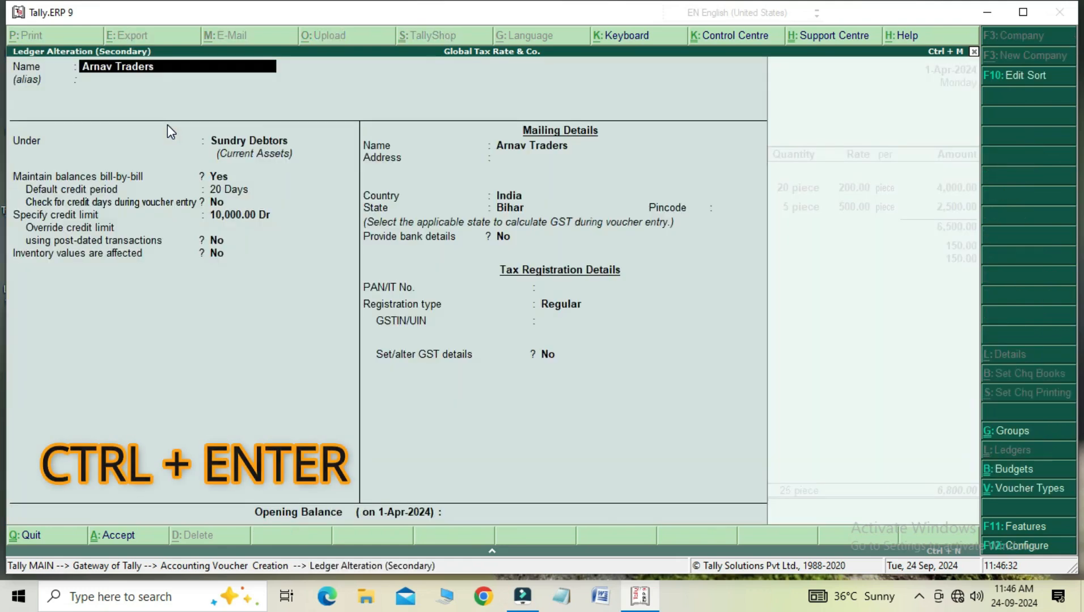
pyautogui.press('Return')
pyautogui.press('Return')
pyautogui.press('Return')
pyautogui.press('Return')
pyautogui.press('Return')
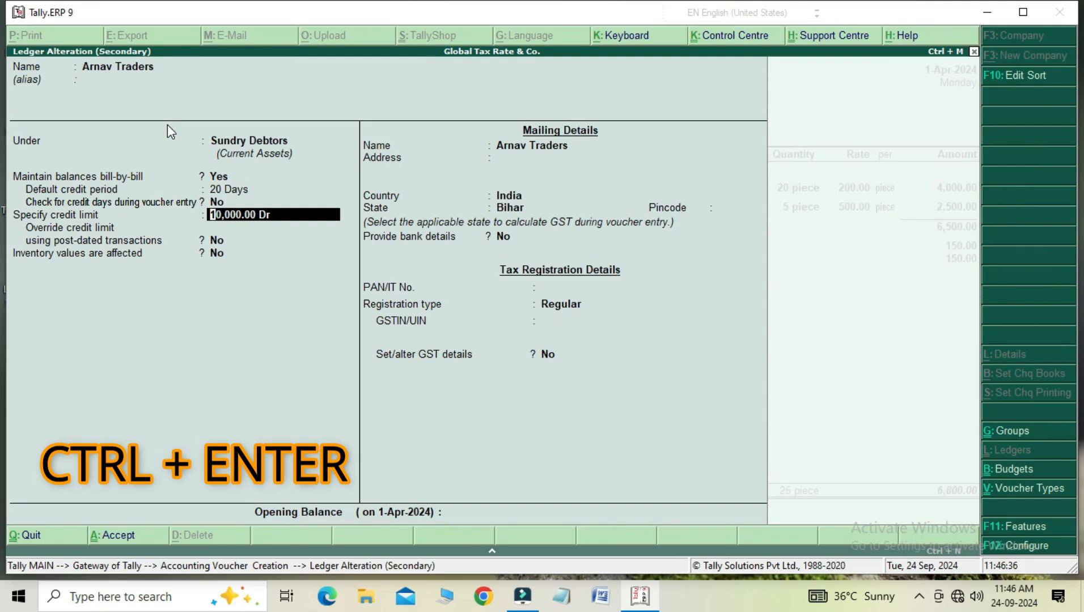
pyautogui.write('20000')
pyautogui.press('Return')
pyautogui.press('Return')
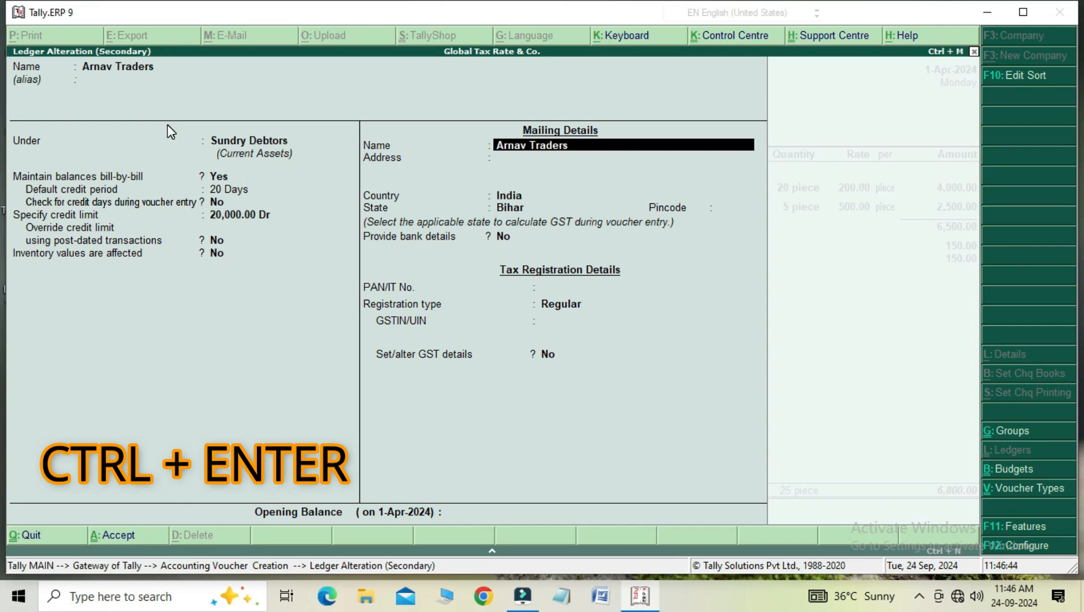
pyautogui.press('Return')
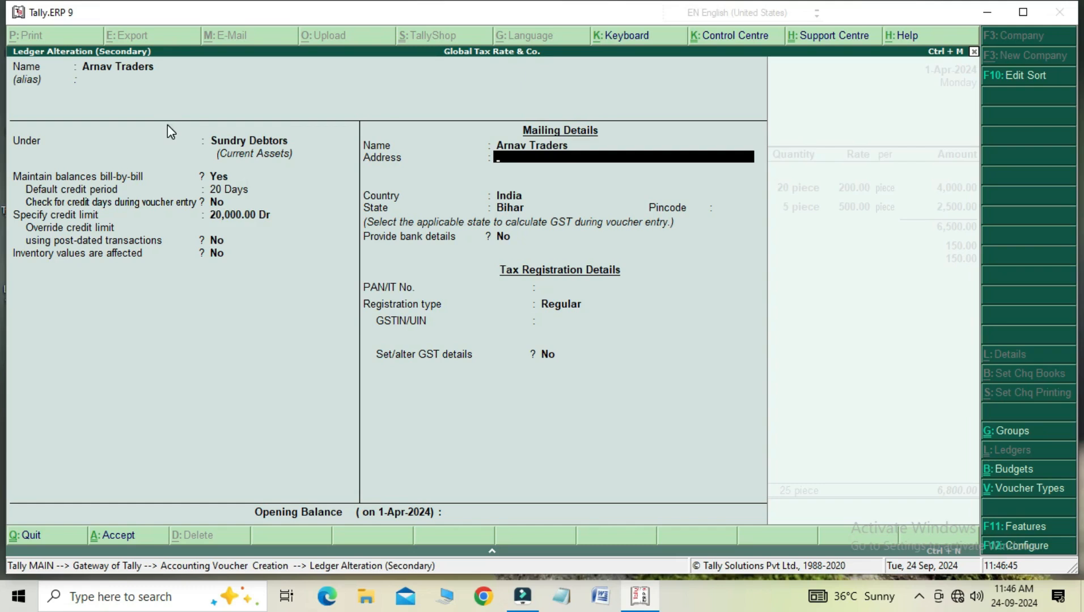
pyautogui.hotkey('ctrl', 'a')
# Finish the Arnav Traders ledger alteration and accept the despatch, order and buyer details of sales voucher 33
pyautogui.press('Return')
pyautogui.press('Return')
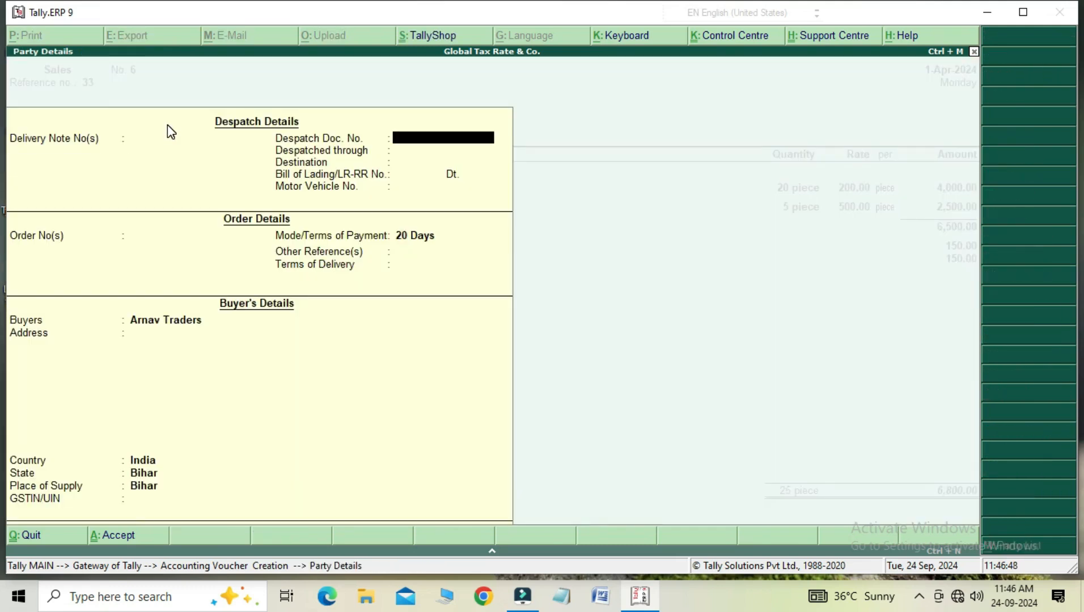
pyautogui.hotkey('ctrl', 'a')
pyautogui.press('Return')
pyautogui.press('Return')
pyautogui.press('Return')
pyautogui.press('Return')
pyautogui.press('Return')
pyautogui.press('Return')
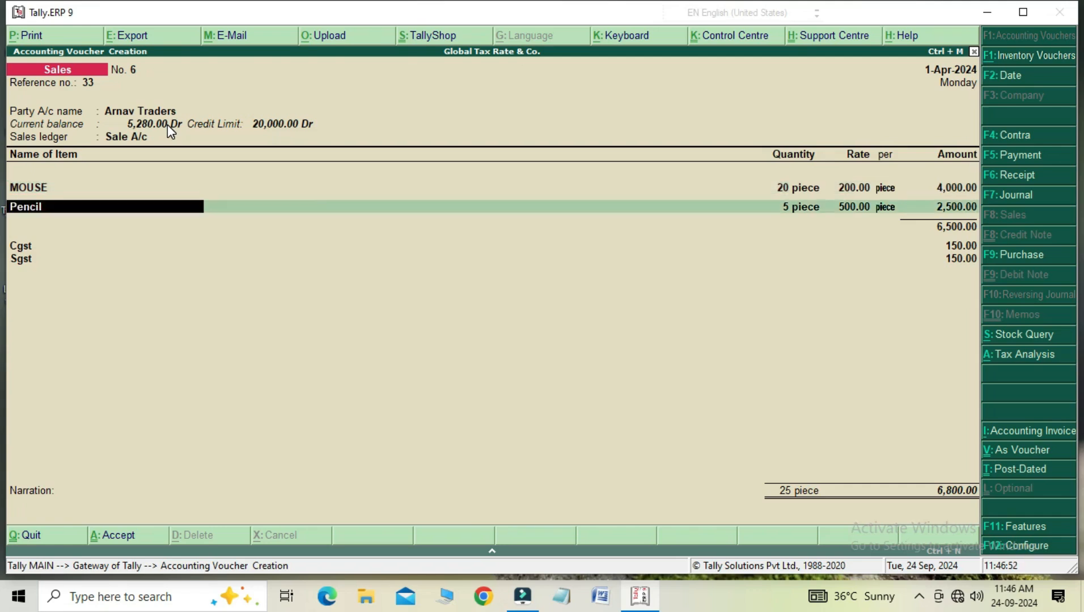
# Keep the MOUSE and Pencil items and the Cgst and Sgst amounts, and save sales voucher 33 without a narration
pyautogui.press('Return')
pyautogui.press('Return')
pyautogui.press('Return')
pyautogui.press('Return')
pyautogui.press('Return')
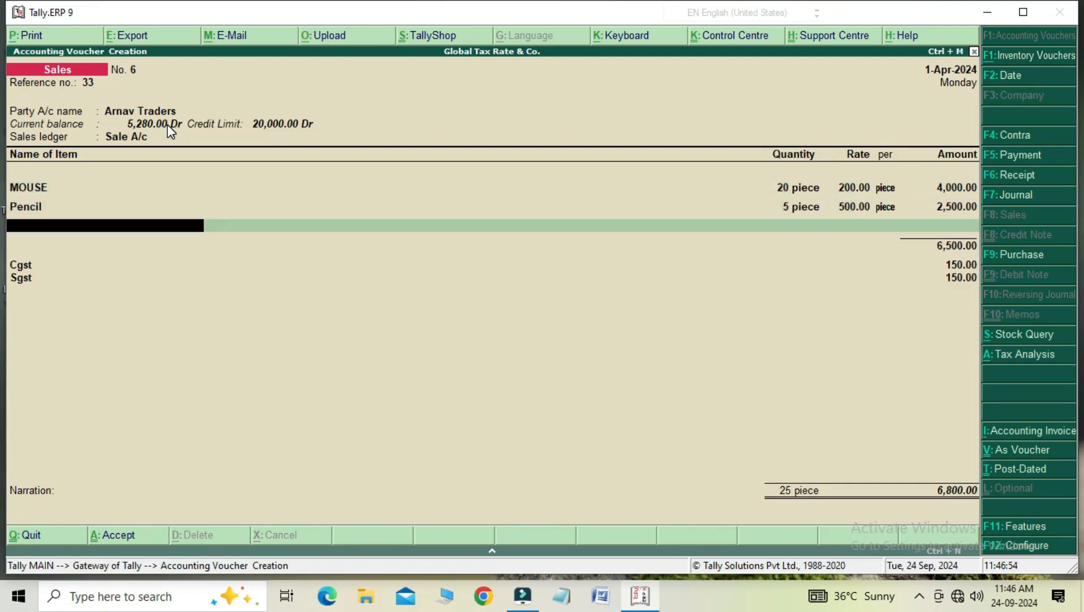
pyautogui.press('Return')
pyautogui.press('Return')
pyautogui.press('Return')
pyautogui.press('Return')
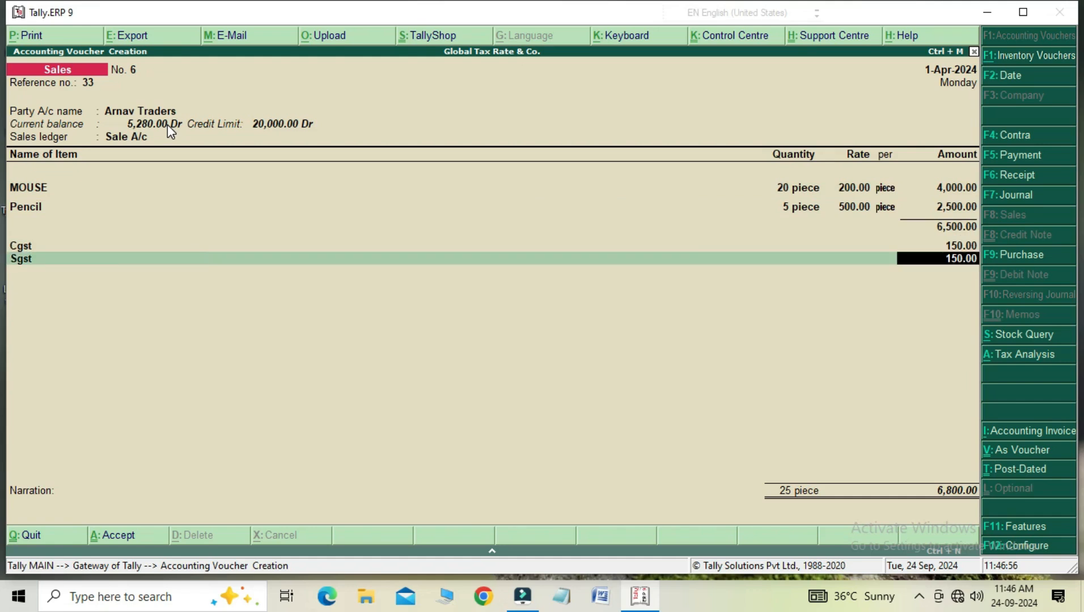
pyautogui.press('Return')
pyautogui.press('Return')
pyautogui.press('Return')
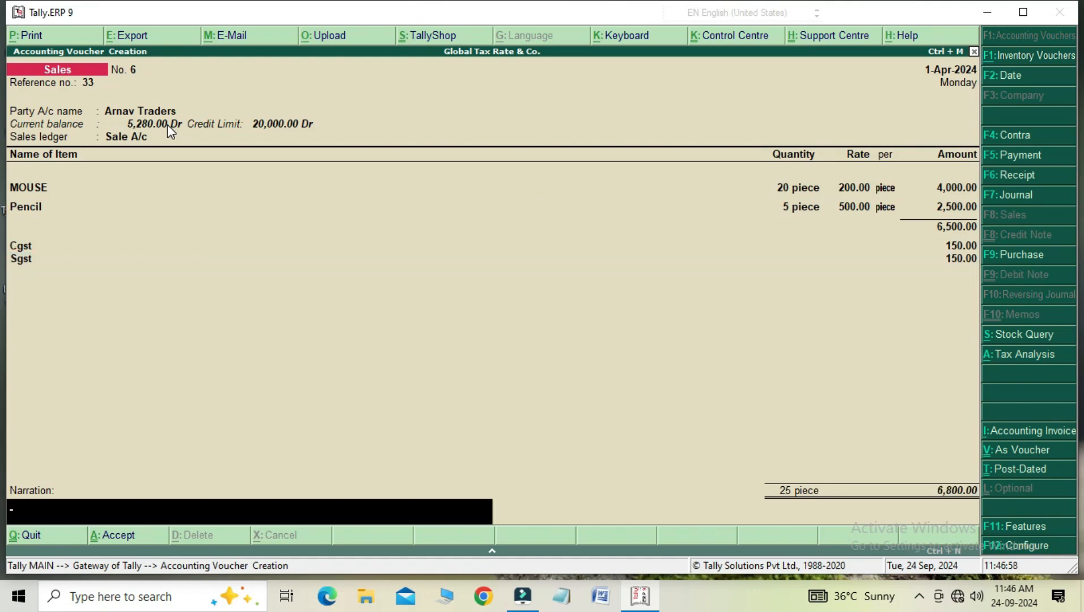
pyautogui.press('Return')
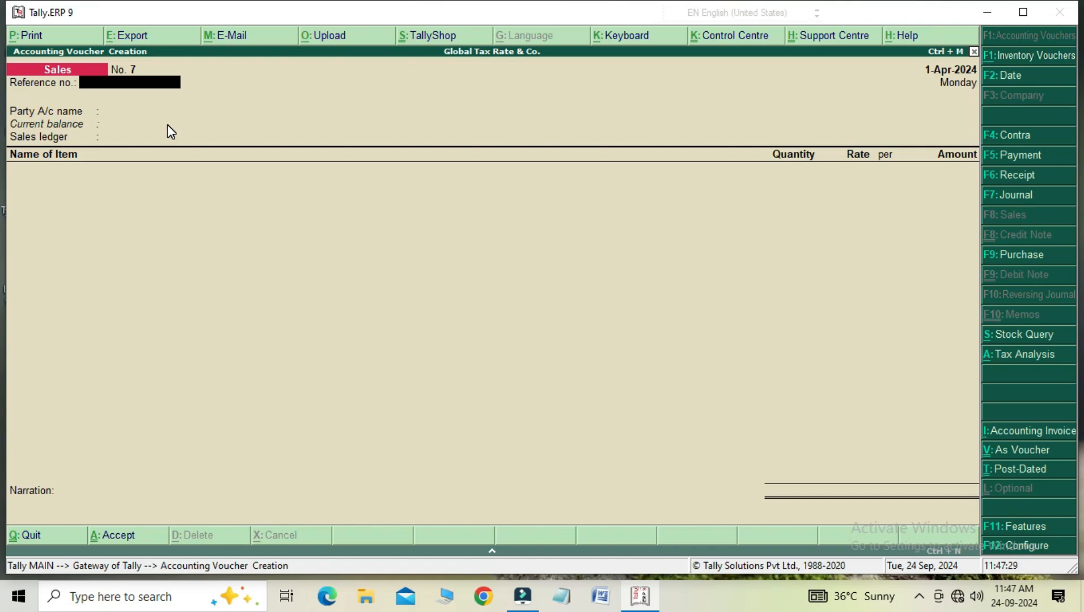
# Leave voucher entry and open the Ledgers options of Accounts Info
pyautogui.press('Escape')
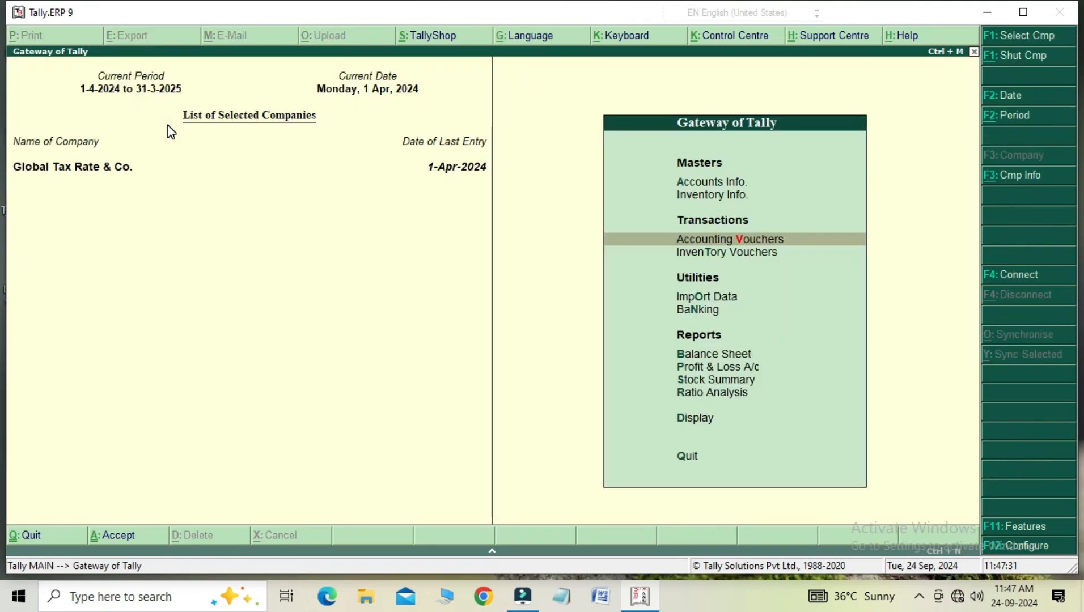
pyautogui.press('Up')
pyautogui.press('Up')
pyautogui.press('Return')
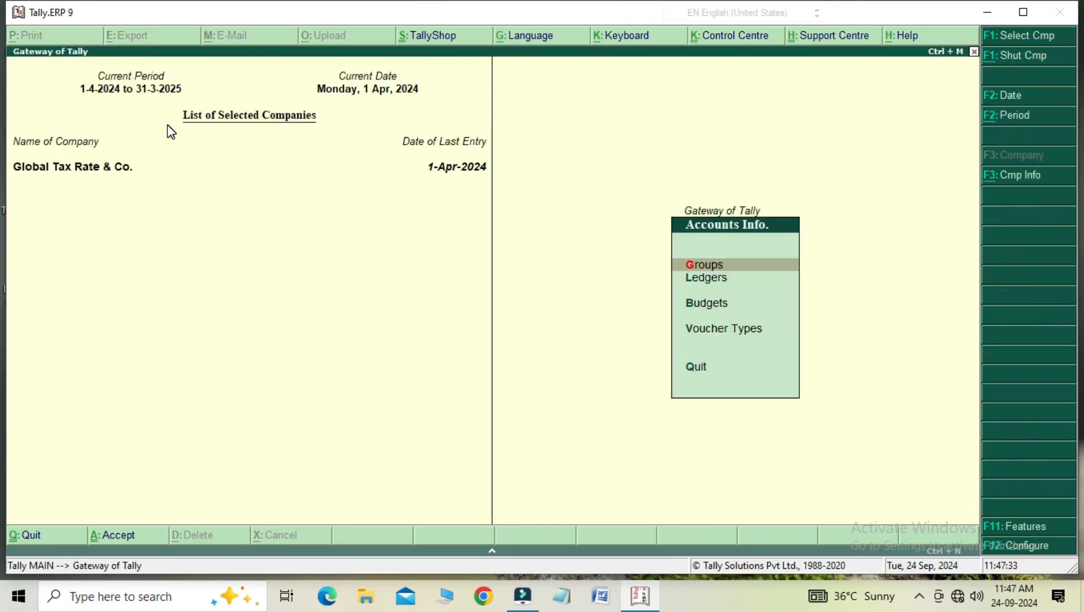
pyautogui.press('Down')
pyautogui.press('Return')
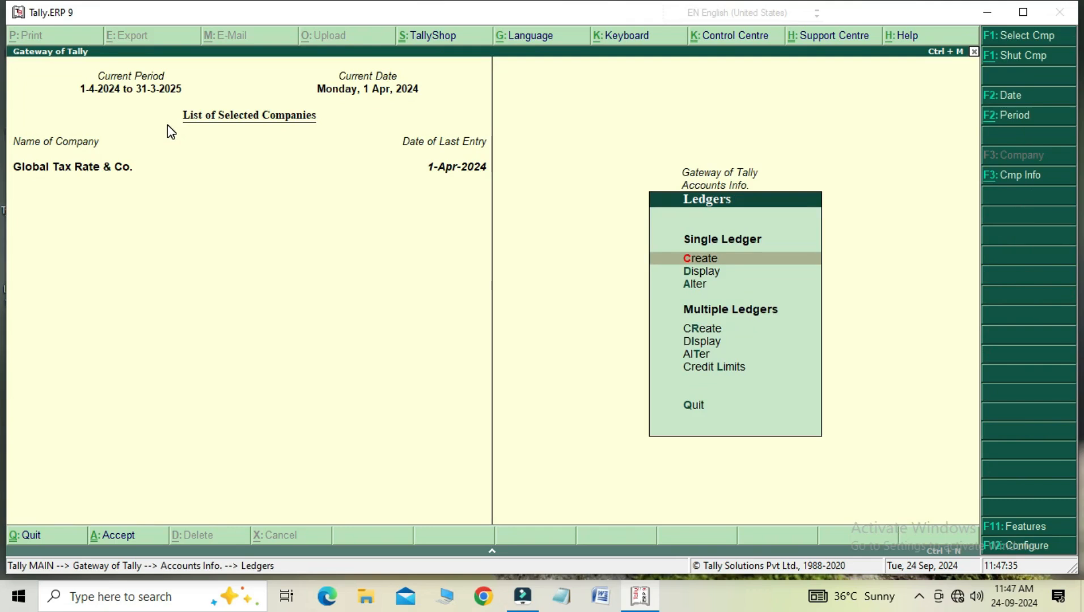
# Open the multiple-ledger Credit Limits alteration for the Sundry Debtors group
pyautogui.press('Down')
pyautogui.press('Down')
pyautogui.press('Down')
pyautogui.press('Down')
pyautogui.press('Down')
pyautogui.press('Down')
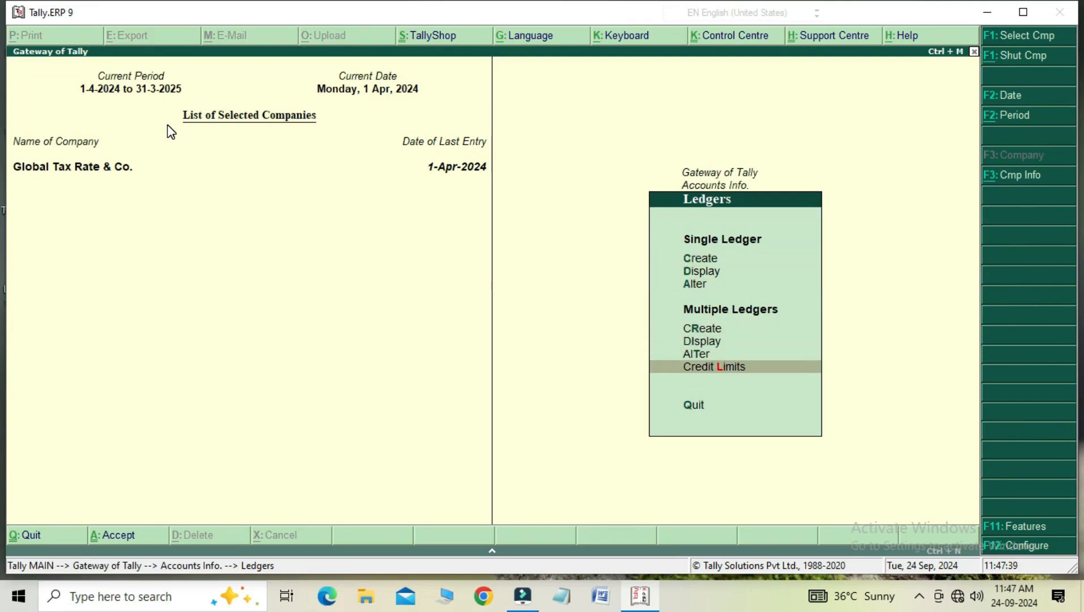
pyautogui.press('Return')
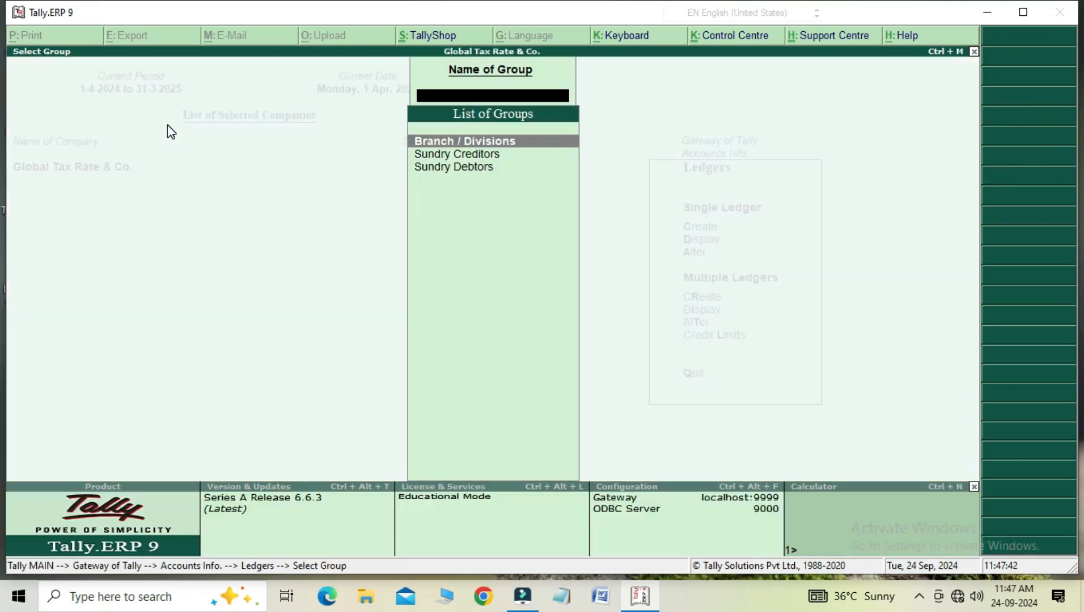
pyautogui.press('Down')
pyautogui.press('Down')
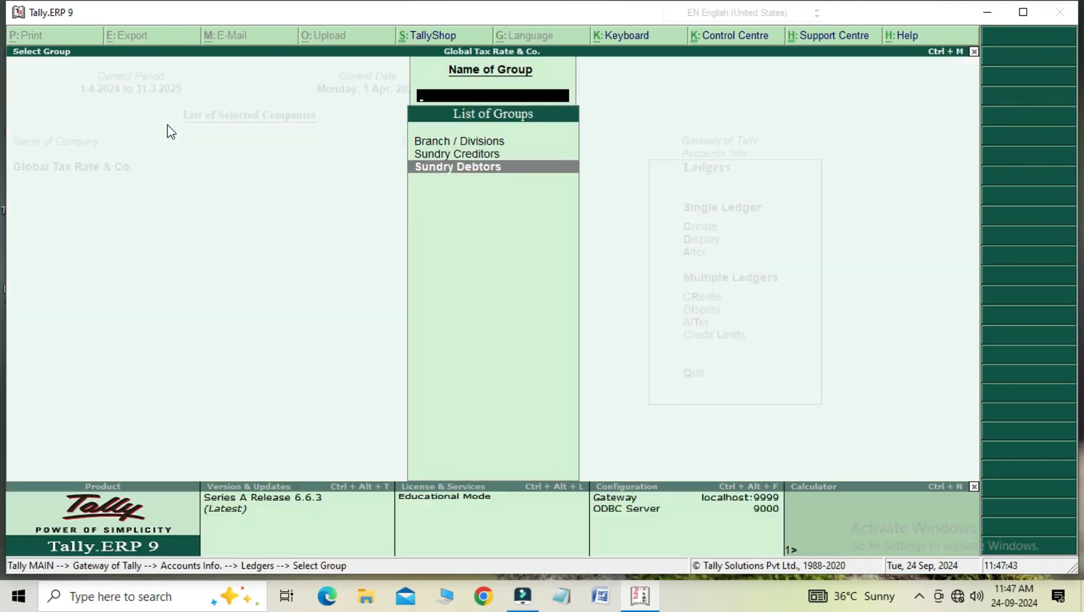
pyautogui.press('Return')
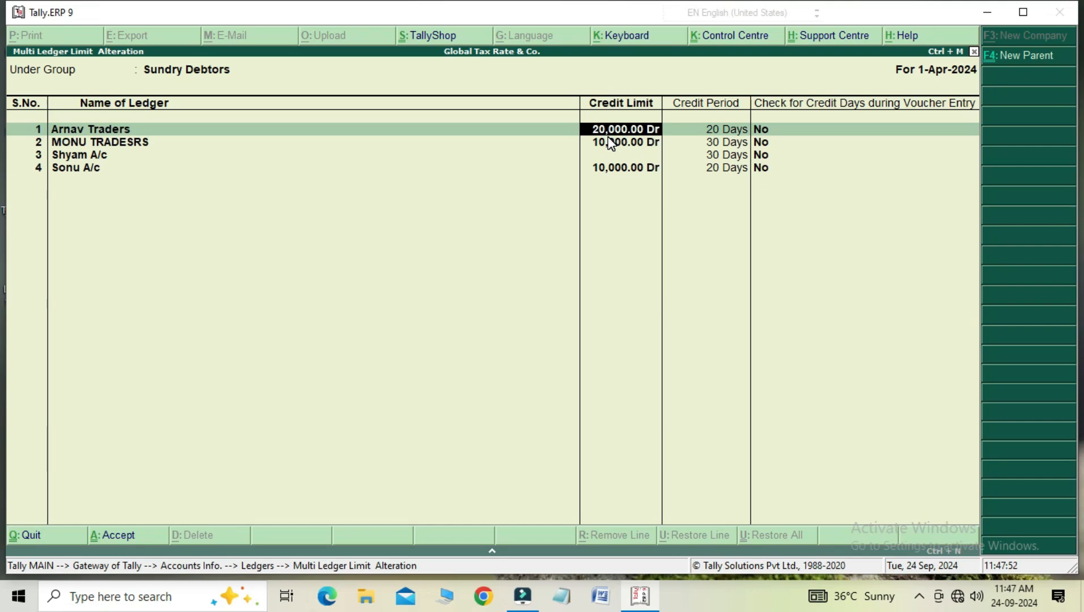
# Set the credit limit of the third Sundry Debtors ledger to 5,000
pyautogui.press('Down')
pyautogui.press('Down')
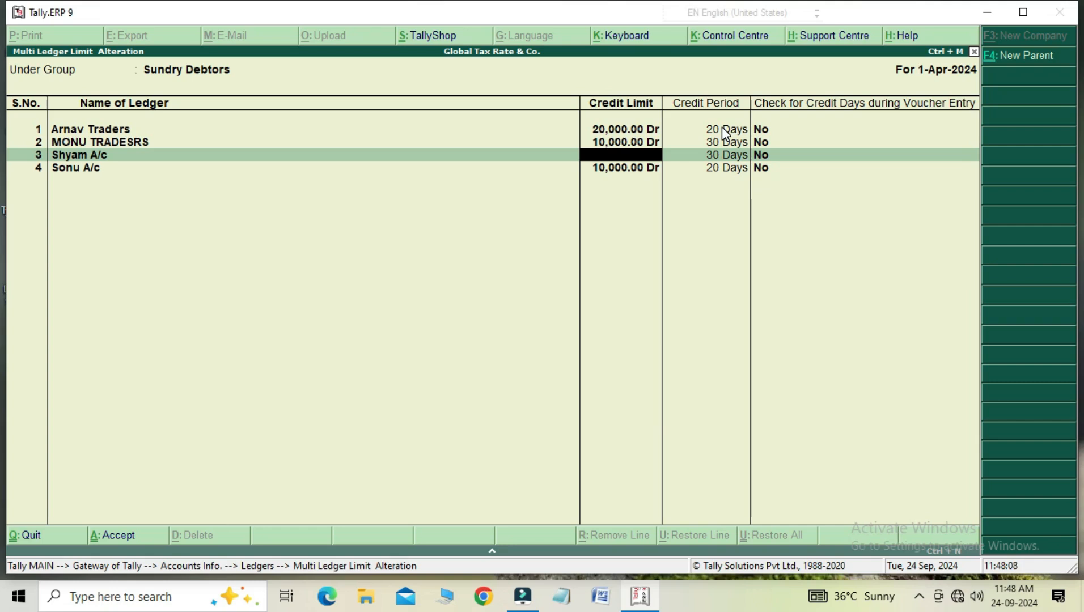
pyautogui.press('Up')
pyautogui.press('Up')
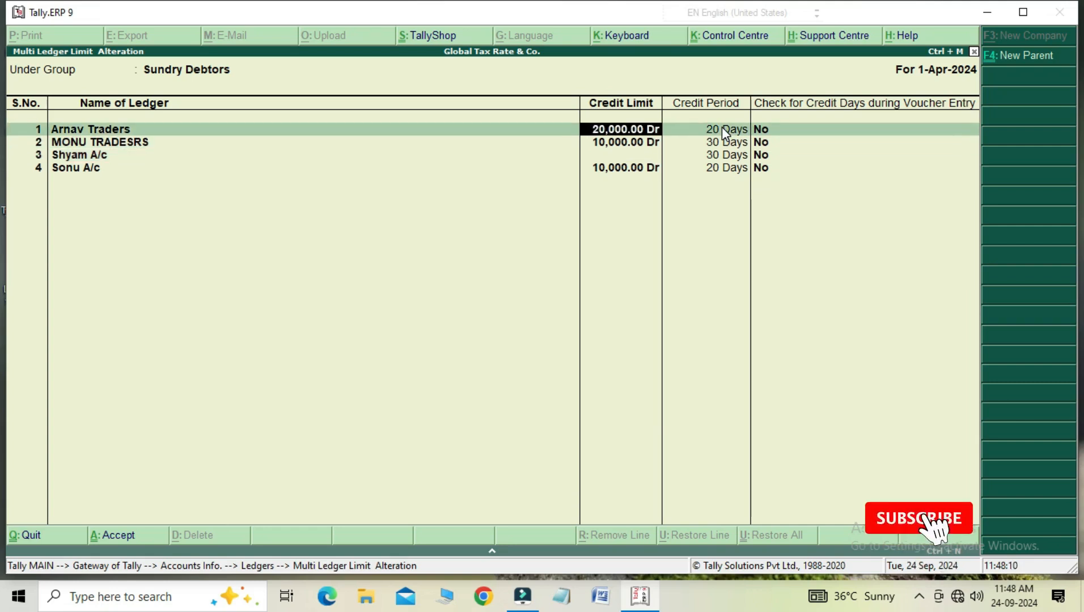
pyautogui.press('Down')
pyautogui.press('Down')
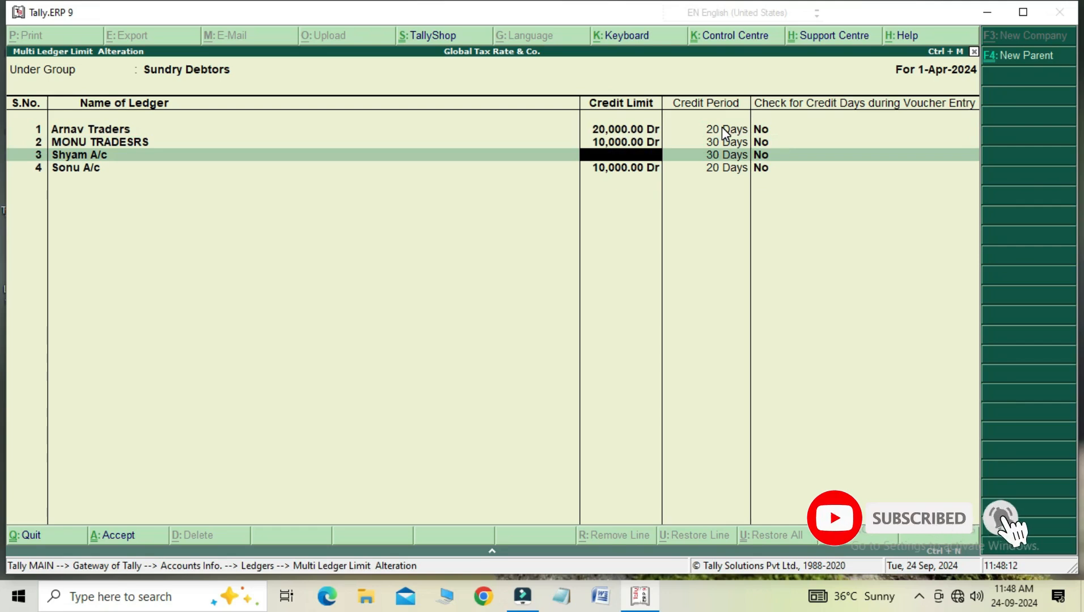
pyautogui.write('50000')
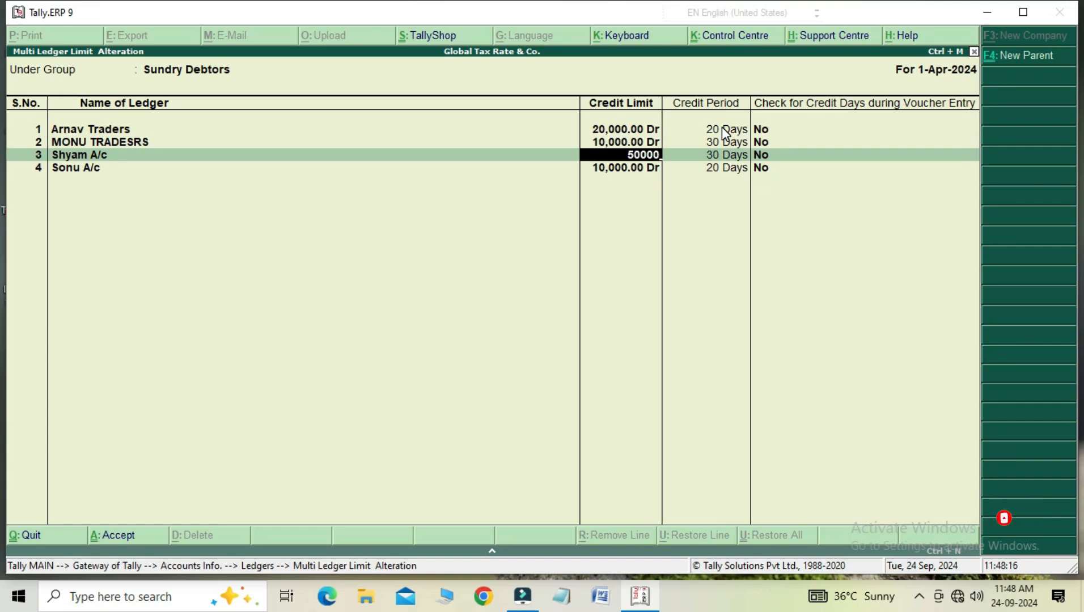
pyautogui.press('BackSpace')
pyautogui.press('Return')
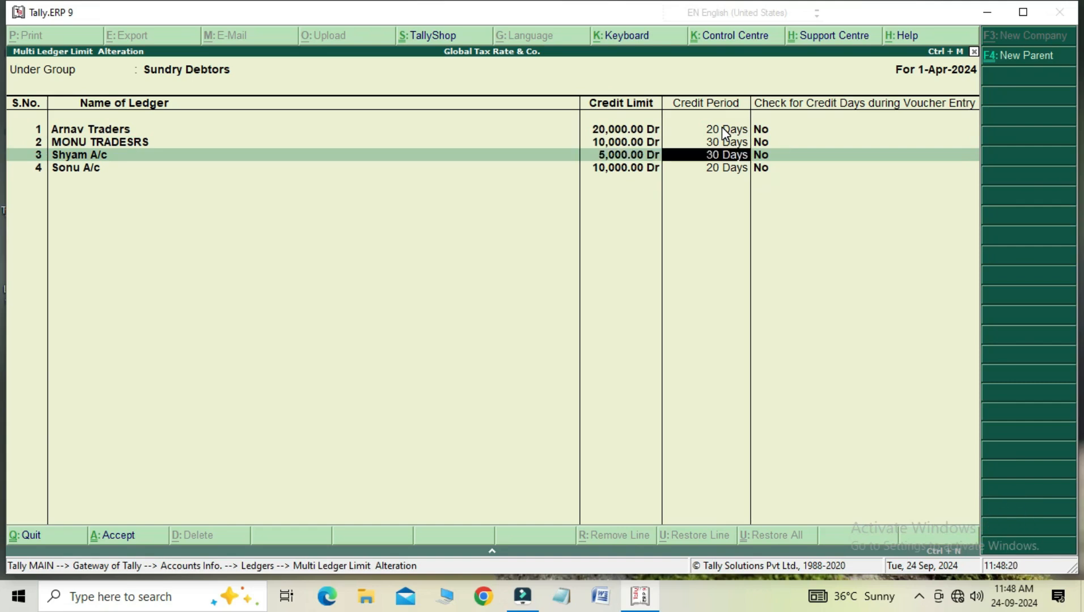
# Set the credit limit of the MONU TRADESRS ledger to 15,000
pyautogui.press('Up')
pyautogui.press('Down')
pyautogui.press('Up')
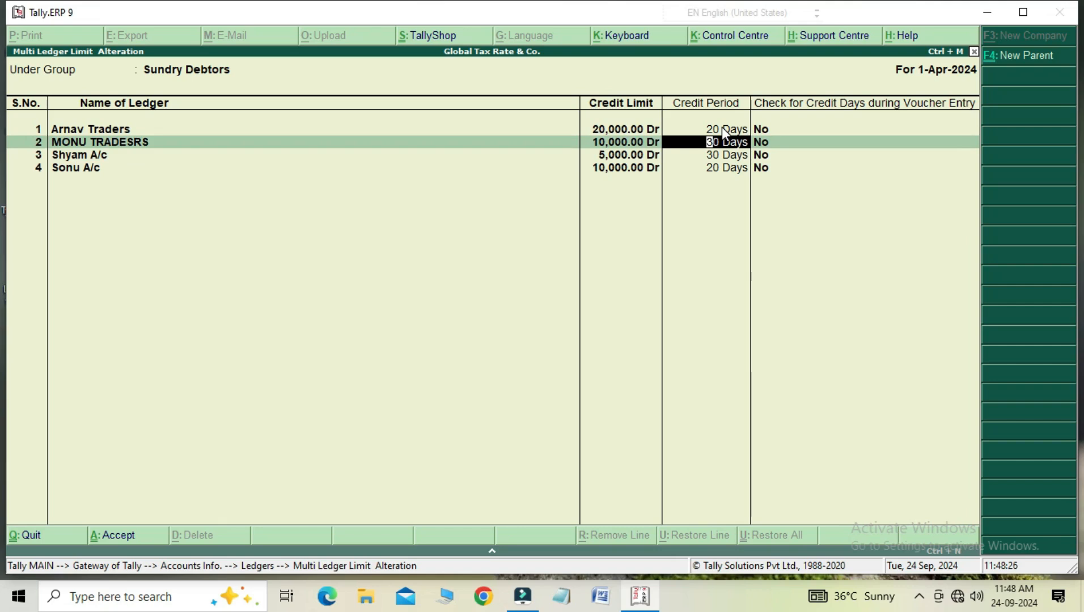
pyautogui.hotkey('shift', 'Tab')
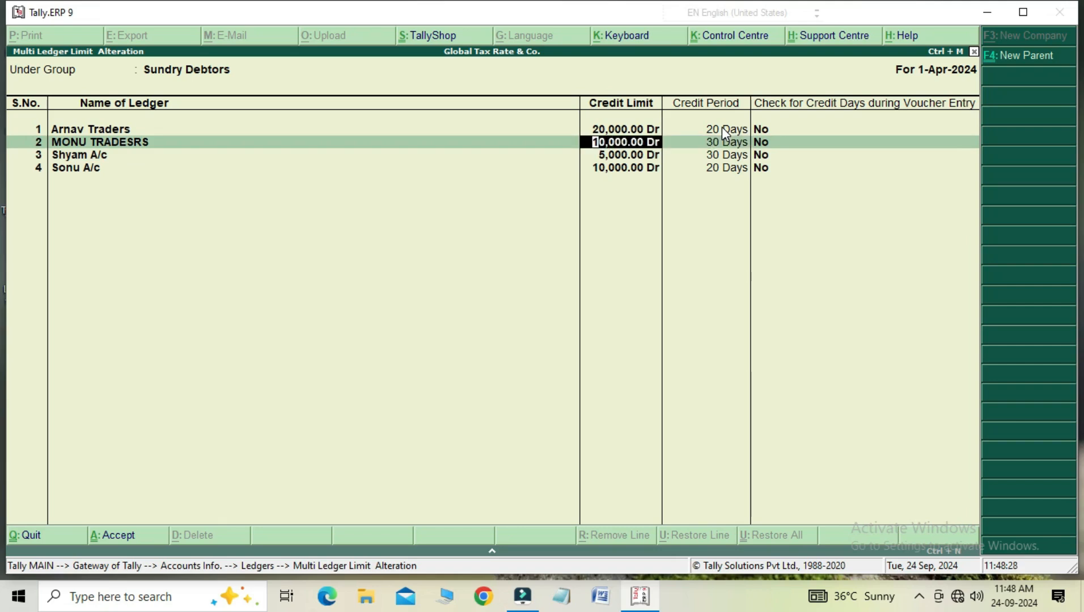
pyautogui.write('15000')
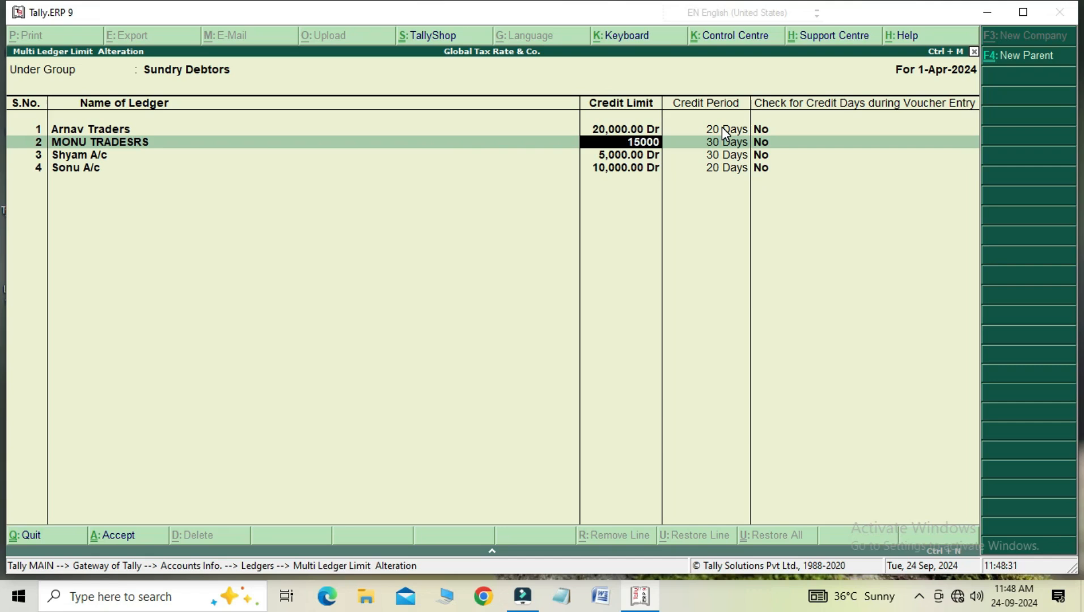
pyautogui.press('Return')
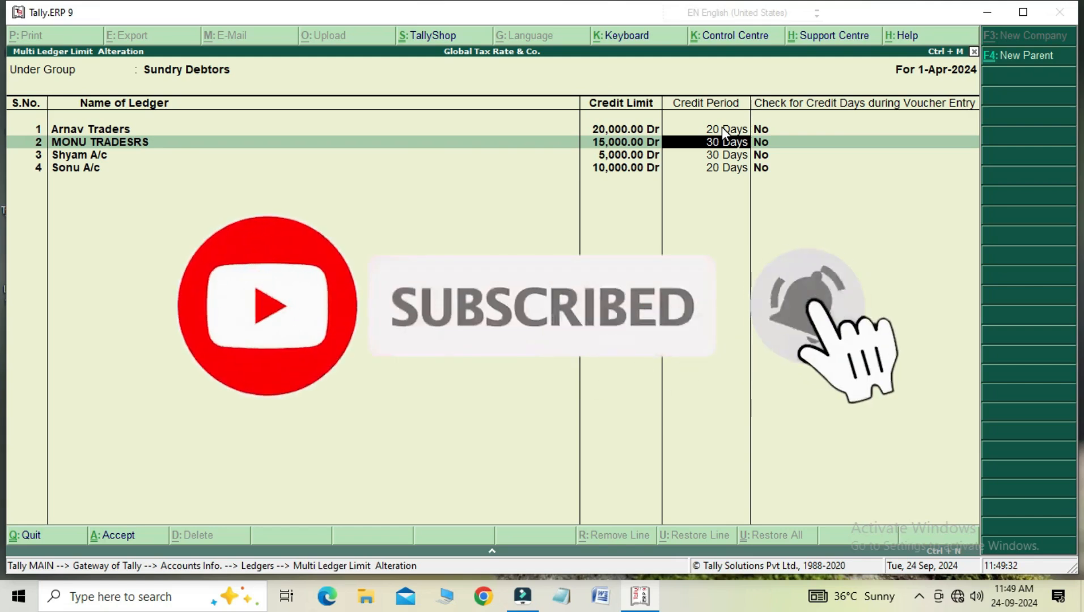
# Leave the multi-ledger credit limit alteration and return to the Gateway of Tally
pyautogui.press('BackSpace')
pyautogui.press('Escape')
pyautogui.press('BackSpace')
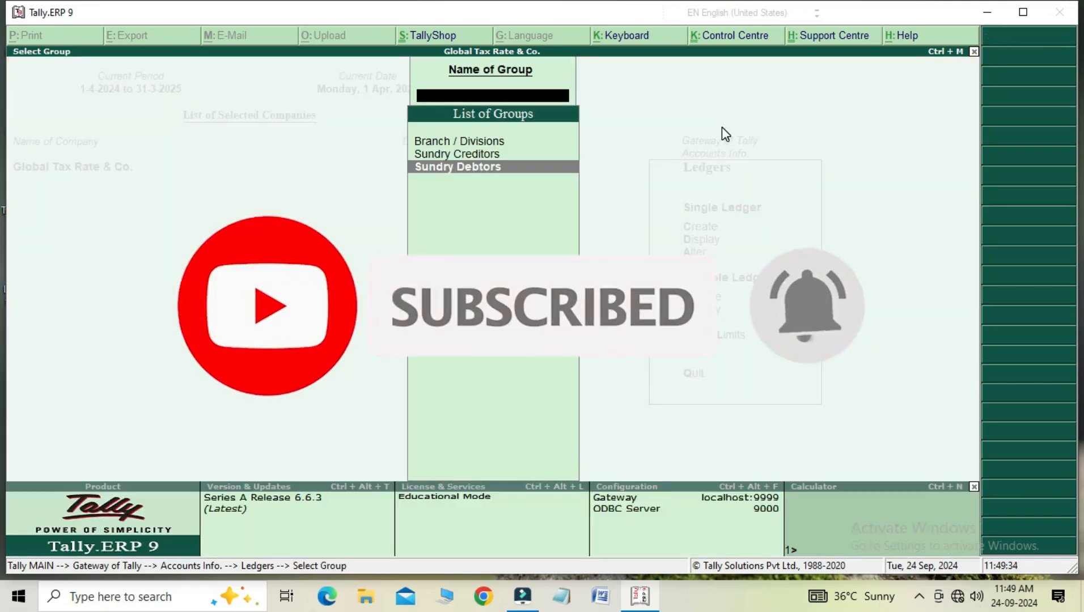
pyautogui.press('Escape')
pyautogui.press('Escape')
pyautogui.press('Escape')
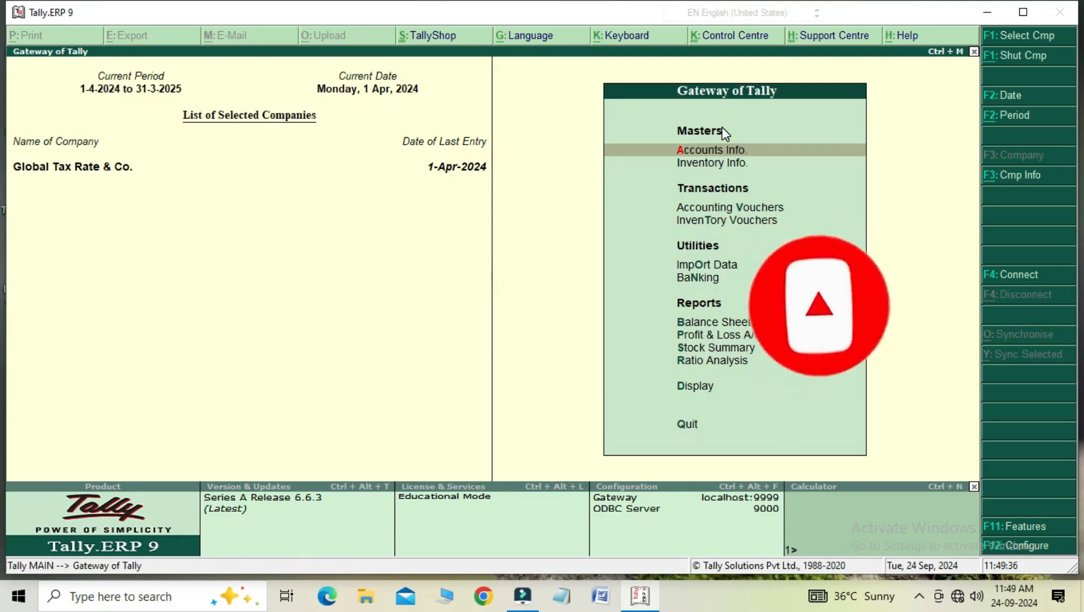